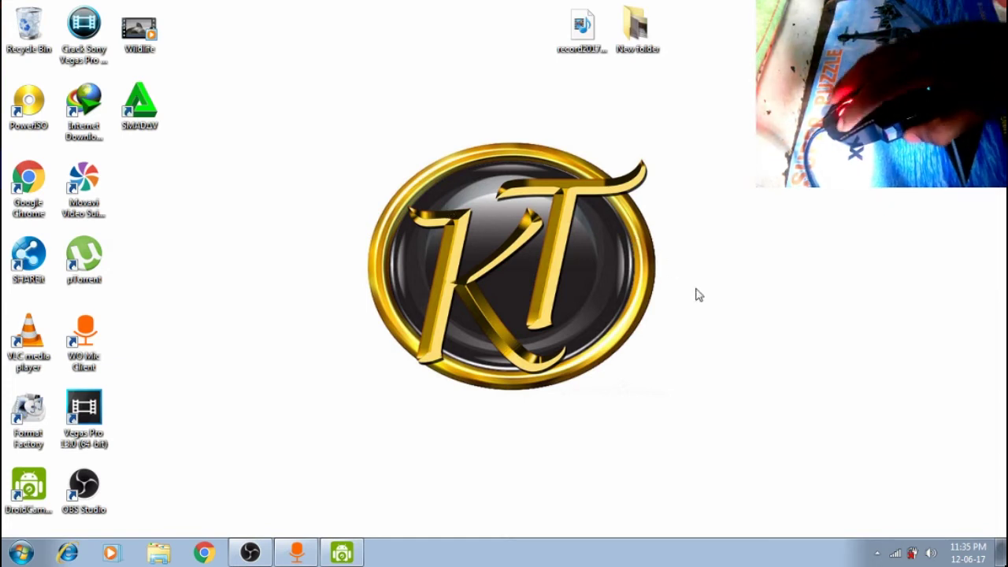
Expand the taskbar's hidden notification-area icons to reveal the background apps.
click(877, 554)
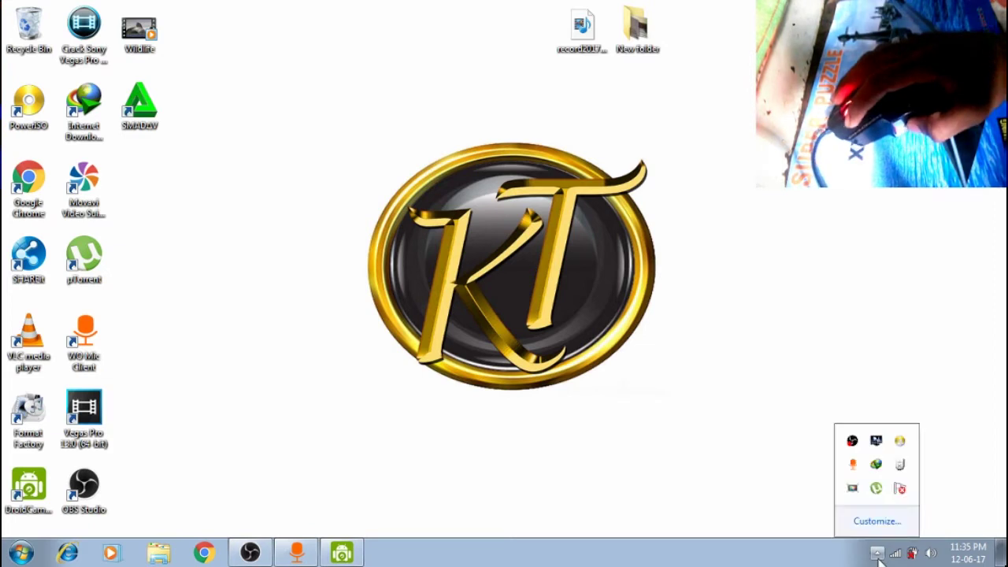
Open X-Mouse Button Control's Setup window from its tray icon, reposition it, and list Mouse Button 4's actions.
right_click(900, 466)
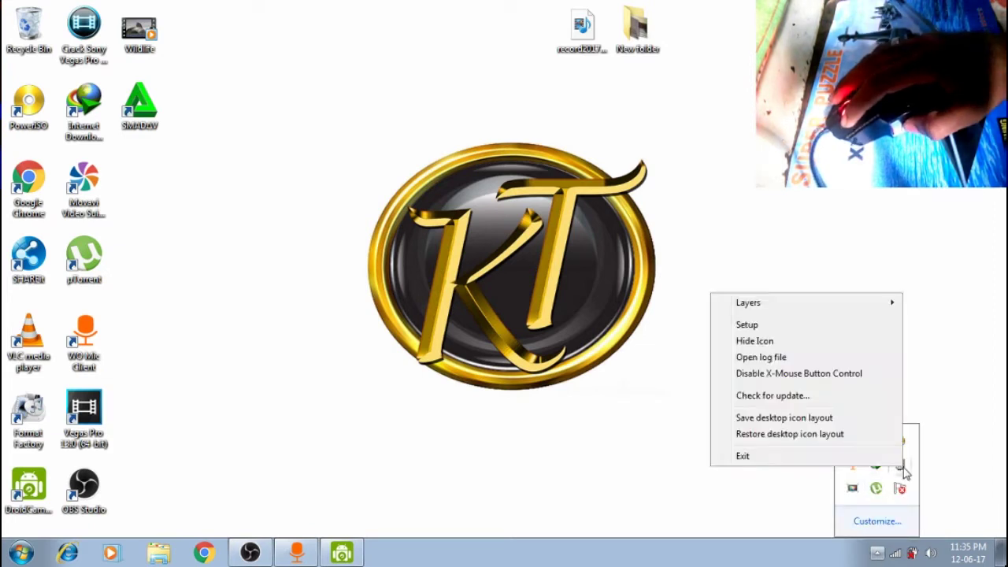
click(819, 325)
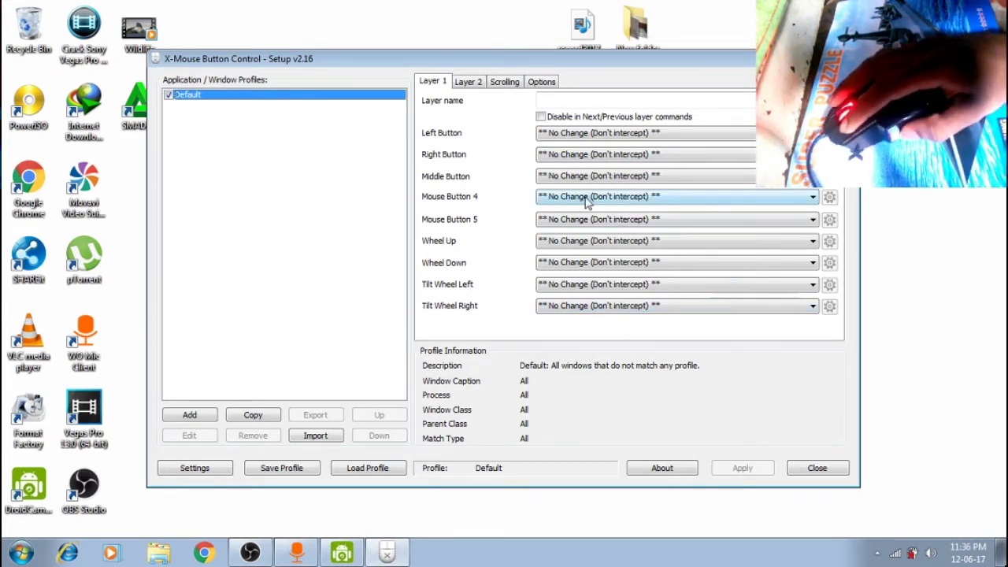
drag(370, 66, 477, 46)
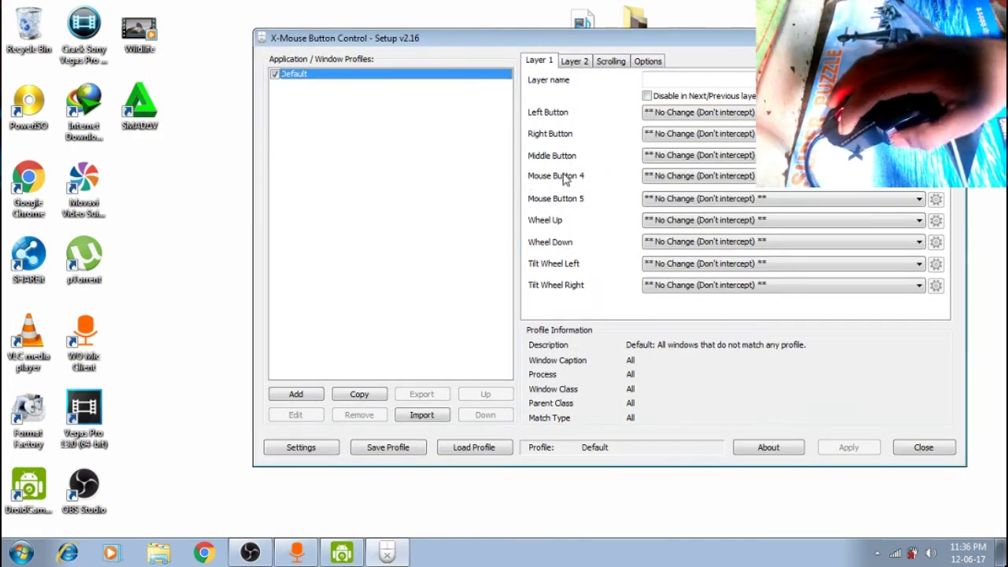
click(669, 179)
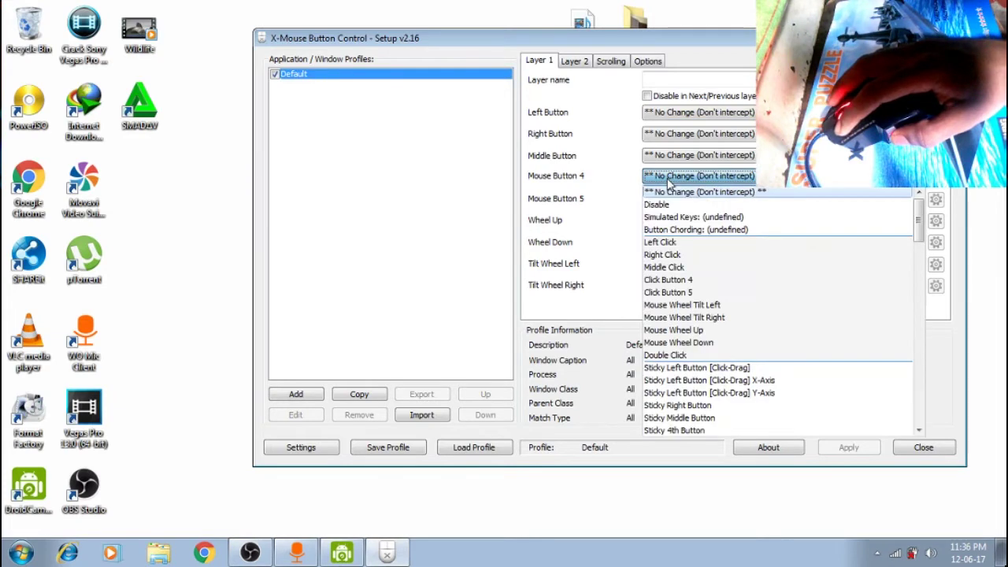
Set Mouse Button 4 in the Default profile to Simulated Keys and begin entering custom keys.
click(681, 218)
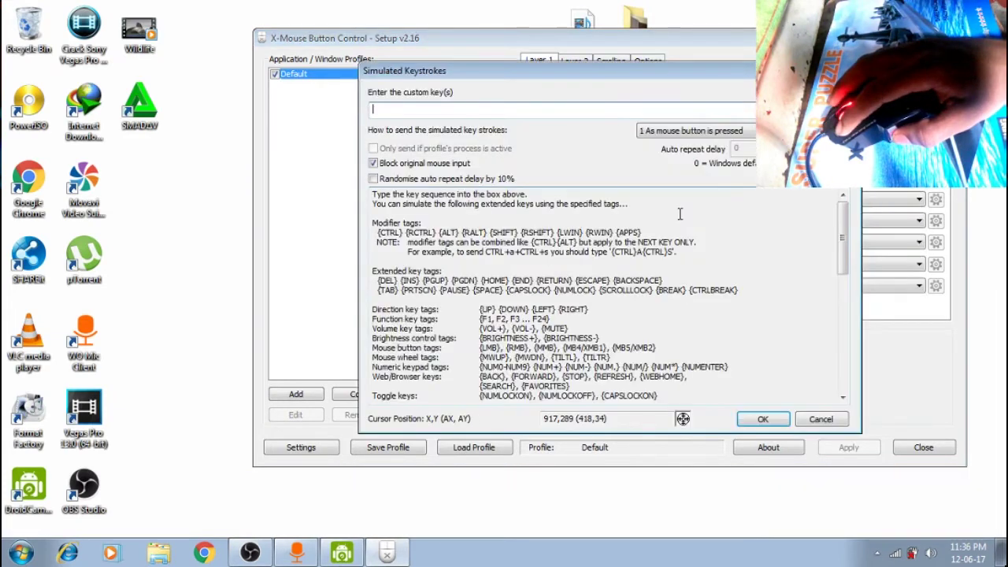
scroll(546, 309, down, 1)
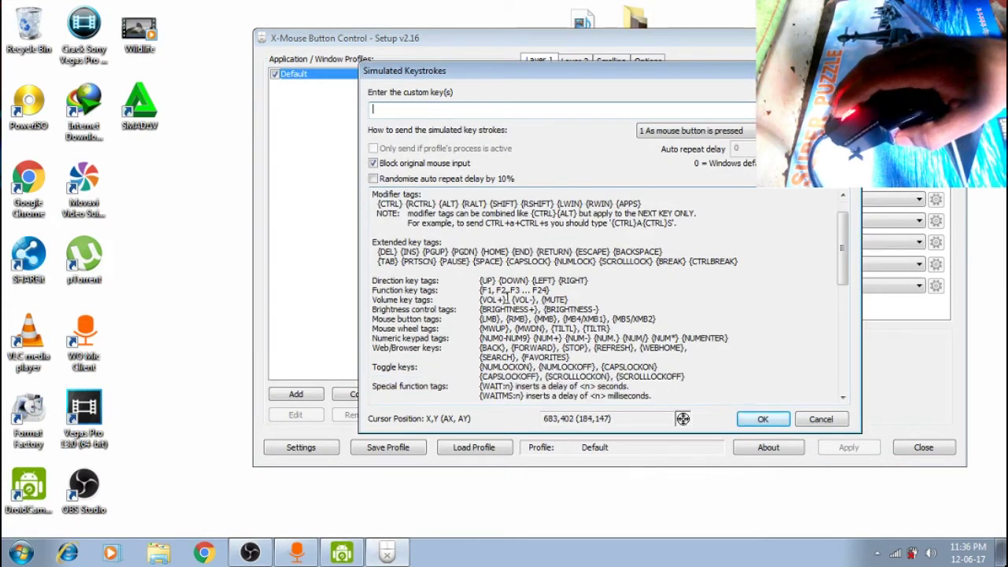
scroll(505, 294, down, 2)
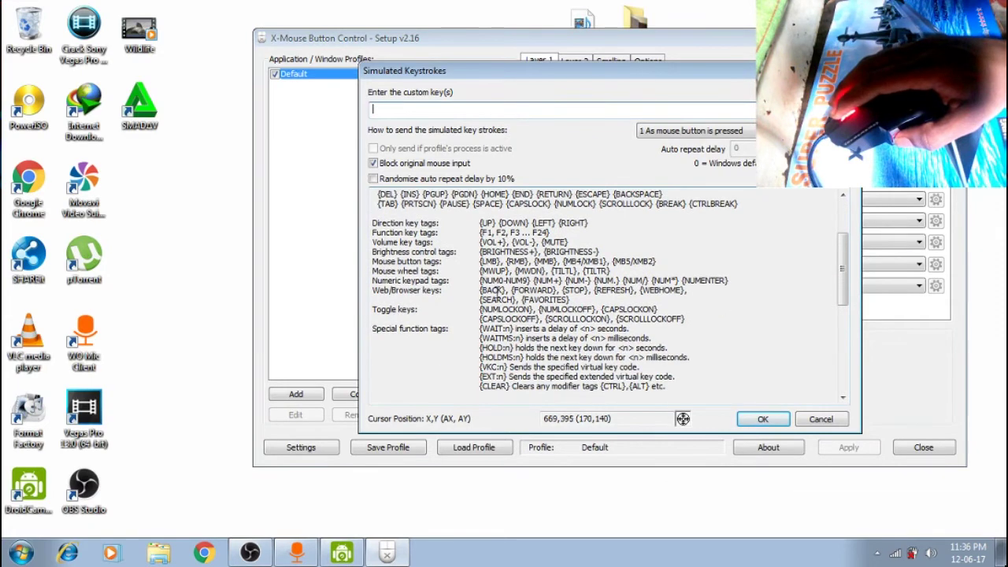
click(453, 110)
scroll(513, 228, up, 3)
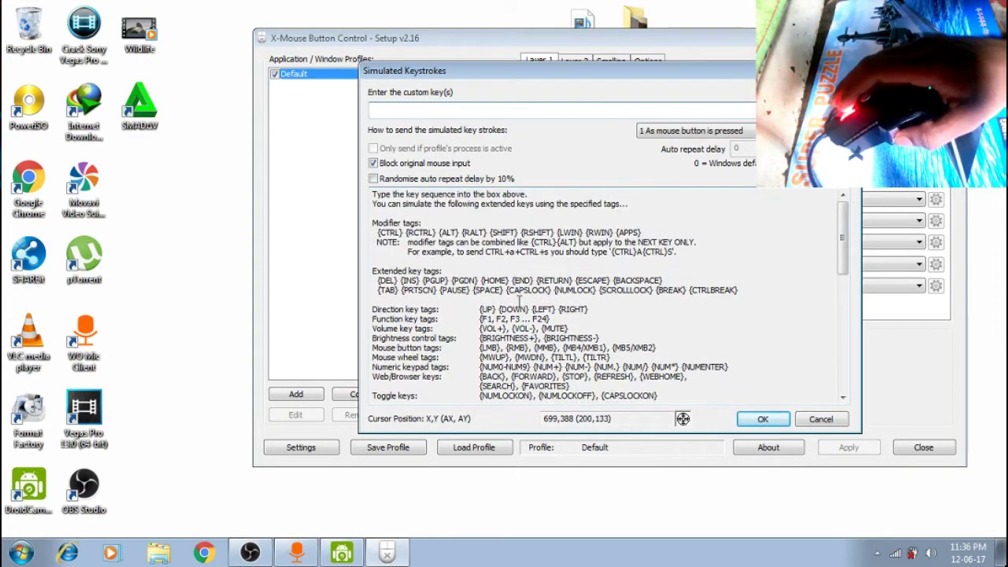
scroll(518, 317, down, 7)
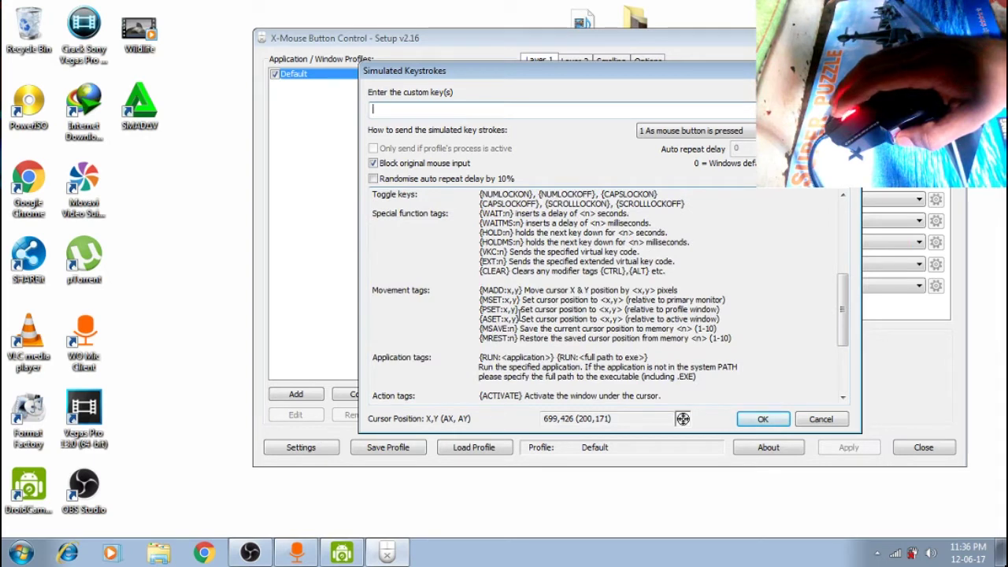
Enter {CTRL}A, copied from the help example, as Mouse Button 4's keystroke and apply it.
click(180, 182)
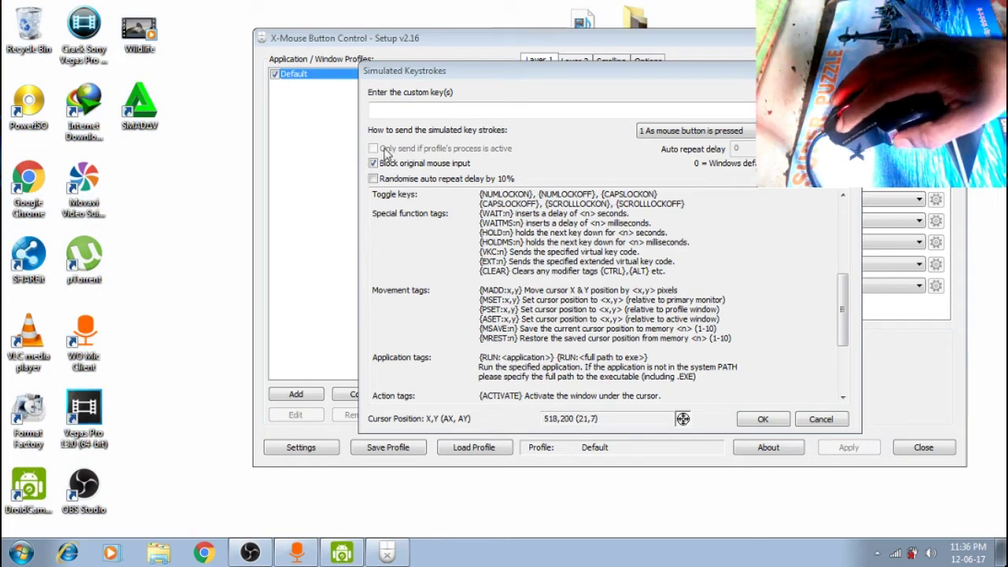
scroll(524, 205, down, 5)
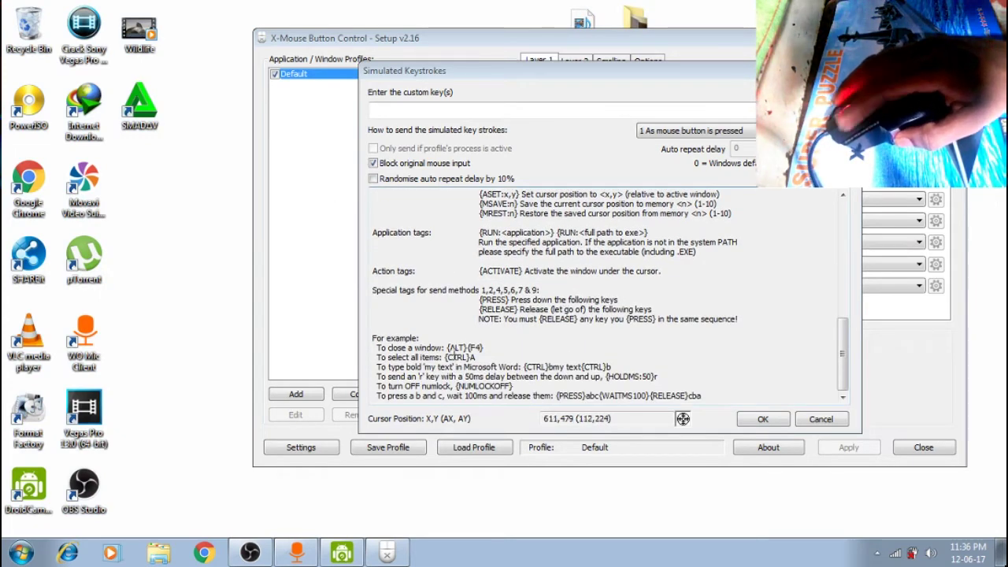
drag(446, 356, 484, 355)
key(ctrl+c)
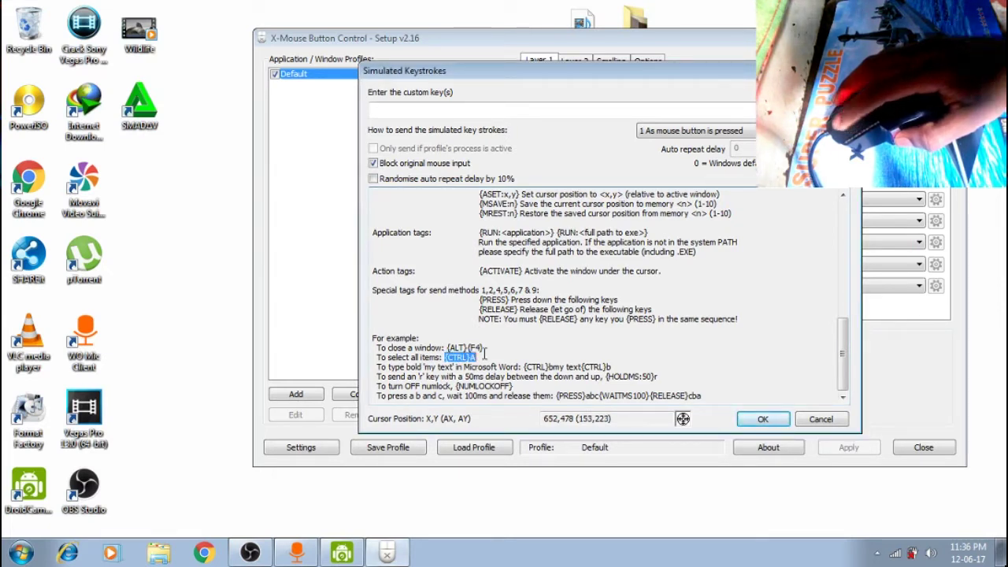
click(416, 110)
key(ctrl+v)
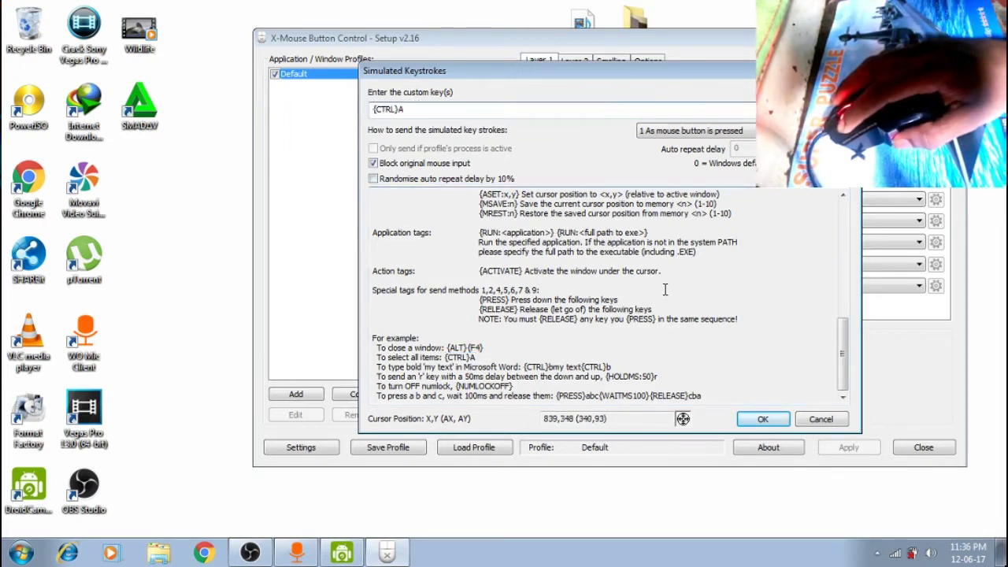
click(776, 421)
click(845, 446)
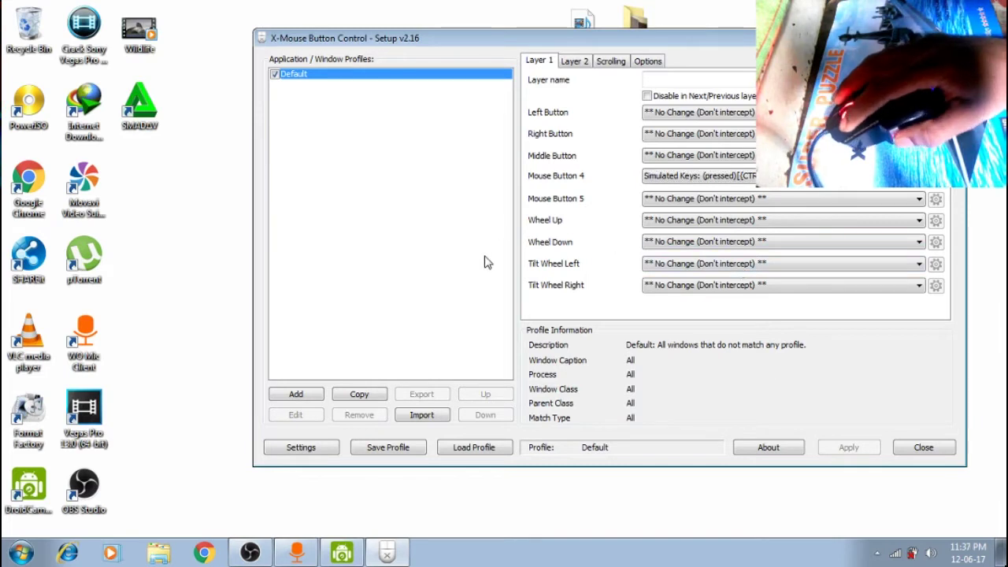
Test the select-all mapping on the desktop icons, then clear the selection.
key(ctrl+a)
click(211, 258)
key(ctrl+a)
click(209, 259)
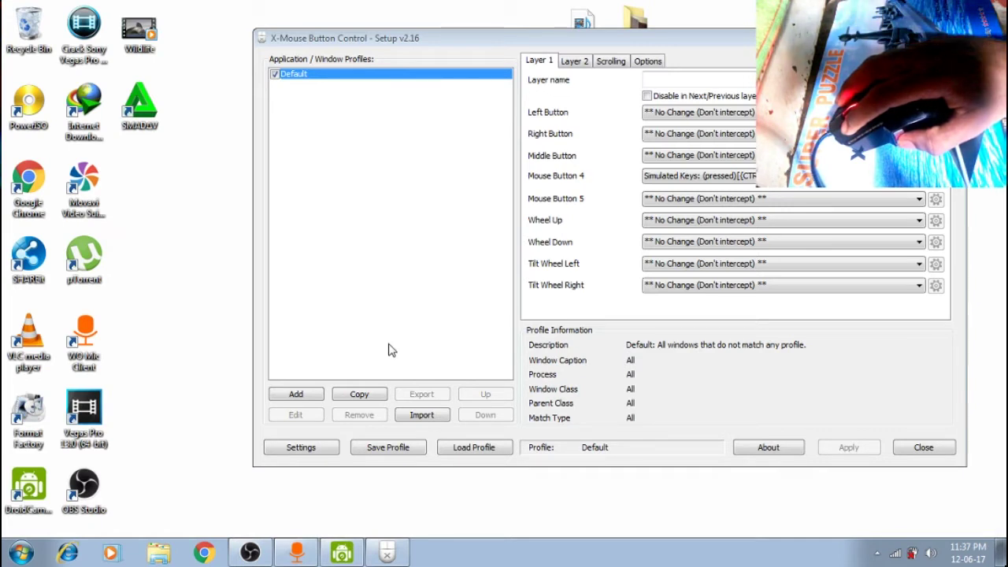
Add a new application profile for vlc.exe using the VLC media player shortcut.
click(296, 396)
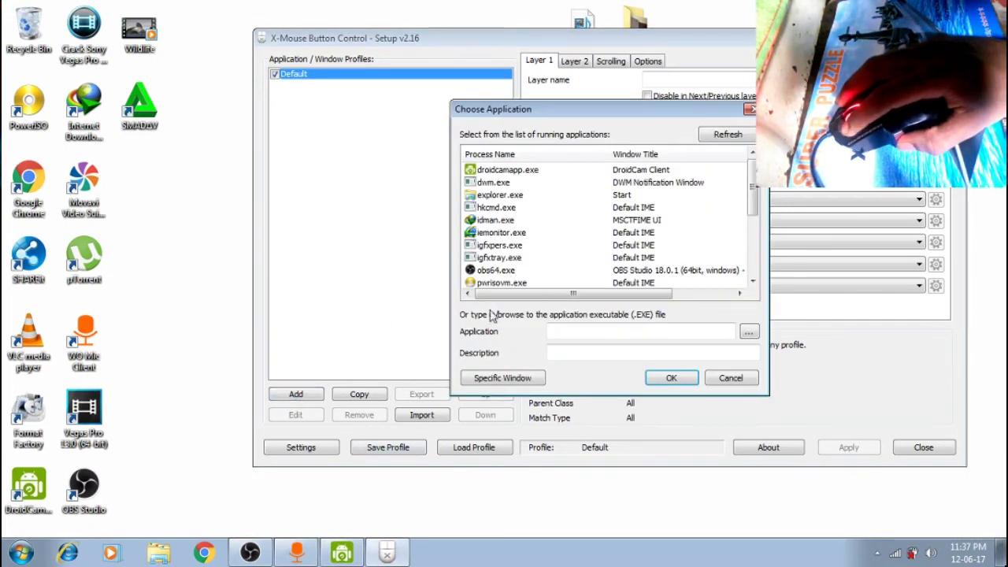
mouse_move(753, 178)
mouse_down()
mouse_move(751, 240)
mouse_move(739, 188)
mouse_up()
scroll(744, 191, down, 3)
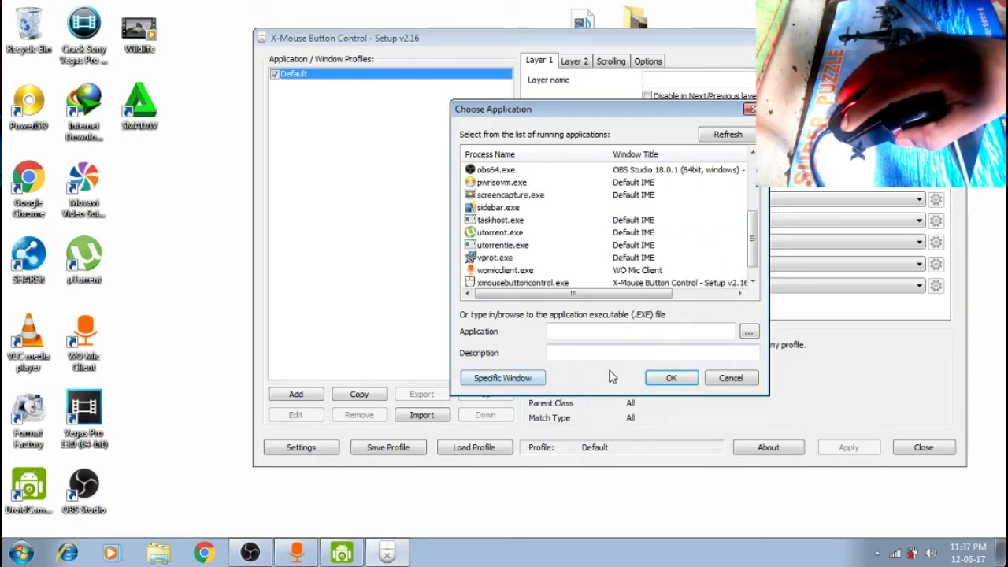
click(748, 331)
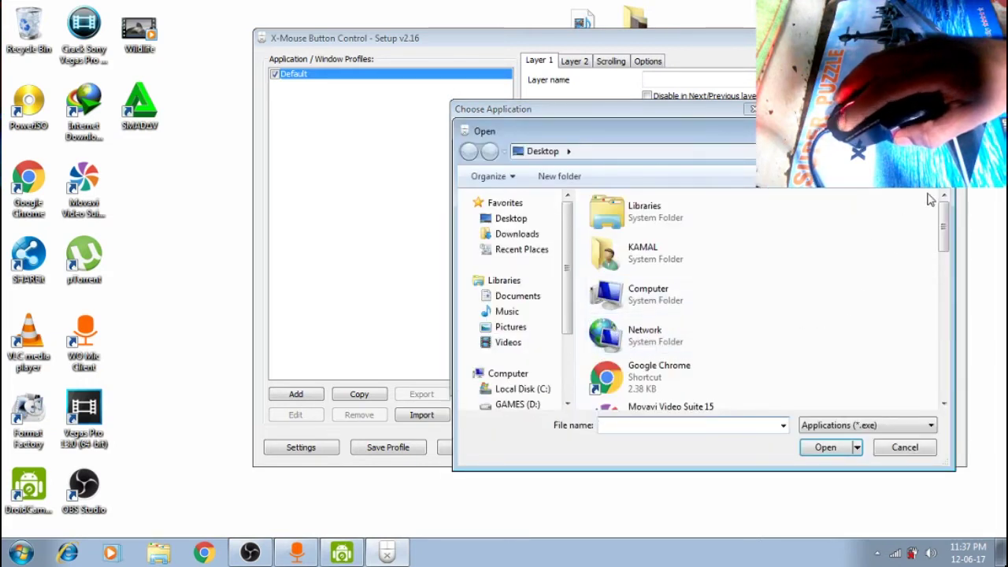
drag(944, 233, 950, 330)
click(697, 251)
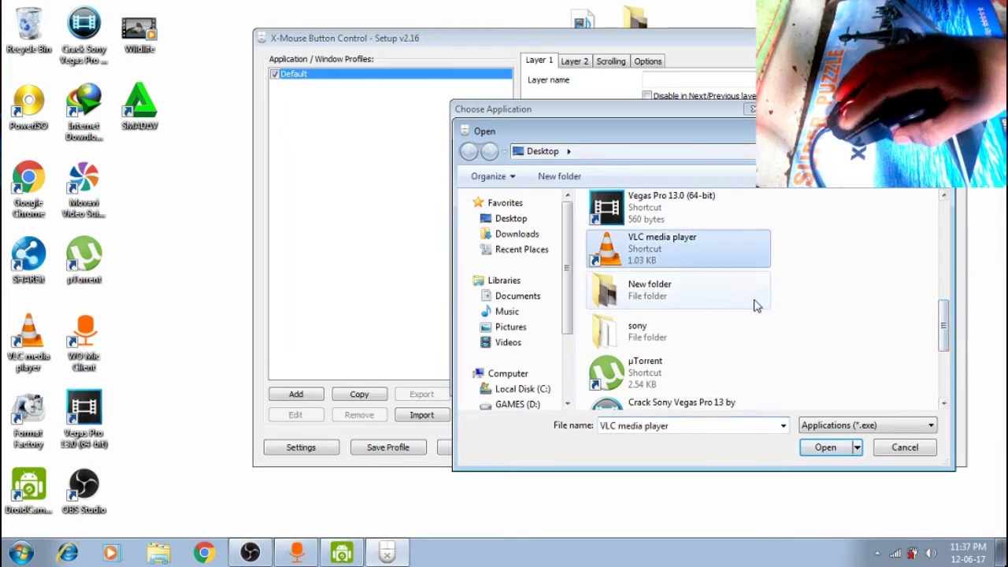
click(826, 447)
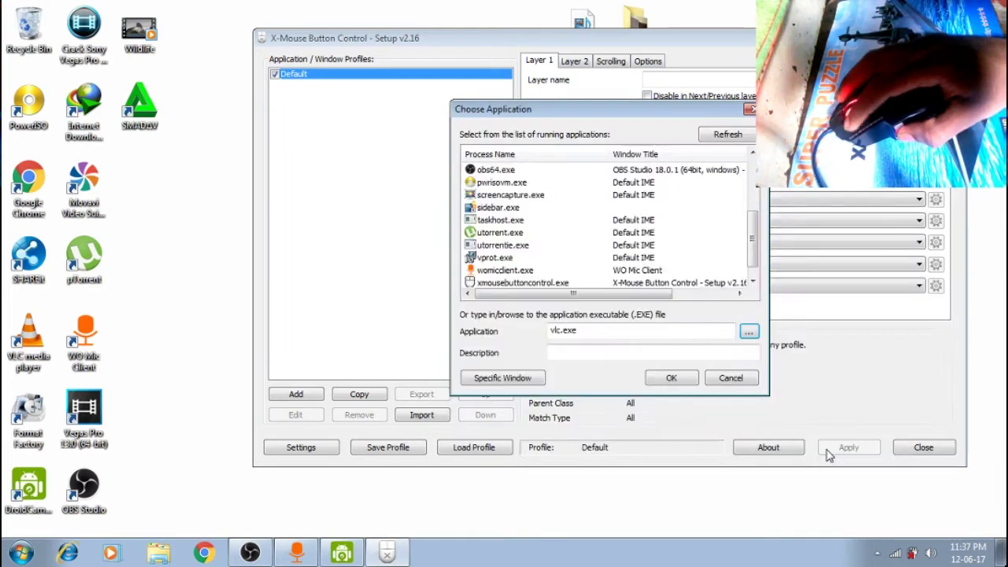
click(690, 378)
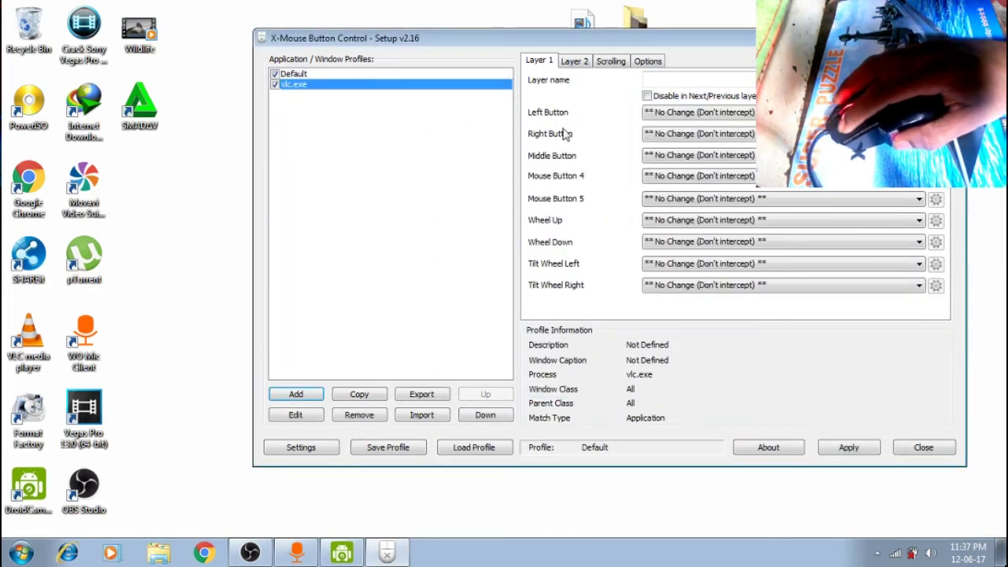
Set Mouse Button 4 in the vlc.exe profile to Simulated Keys and apply.
click(660, 177)
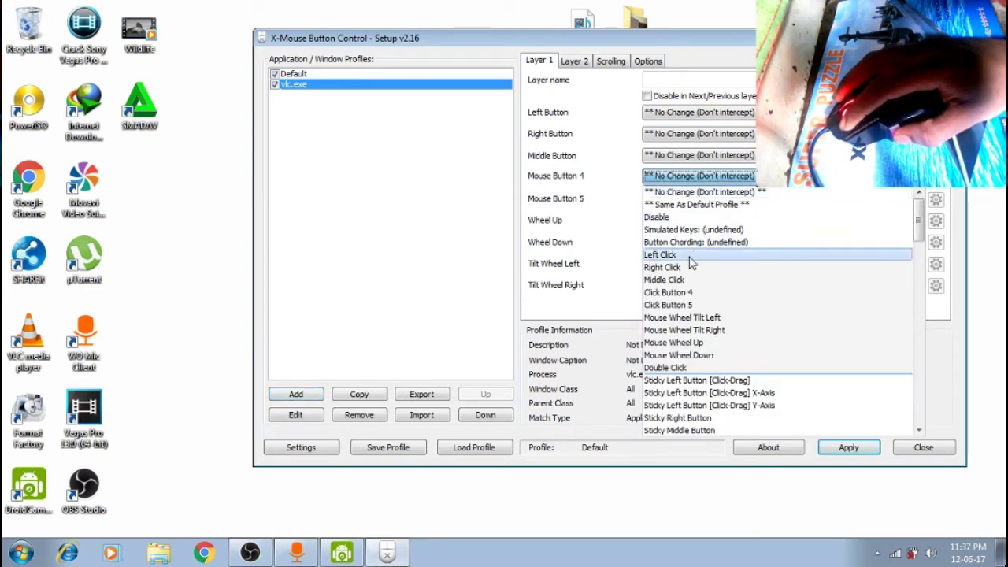
scroll(685, 272, down, 1)
scroll(697, 283, down, 4)
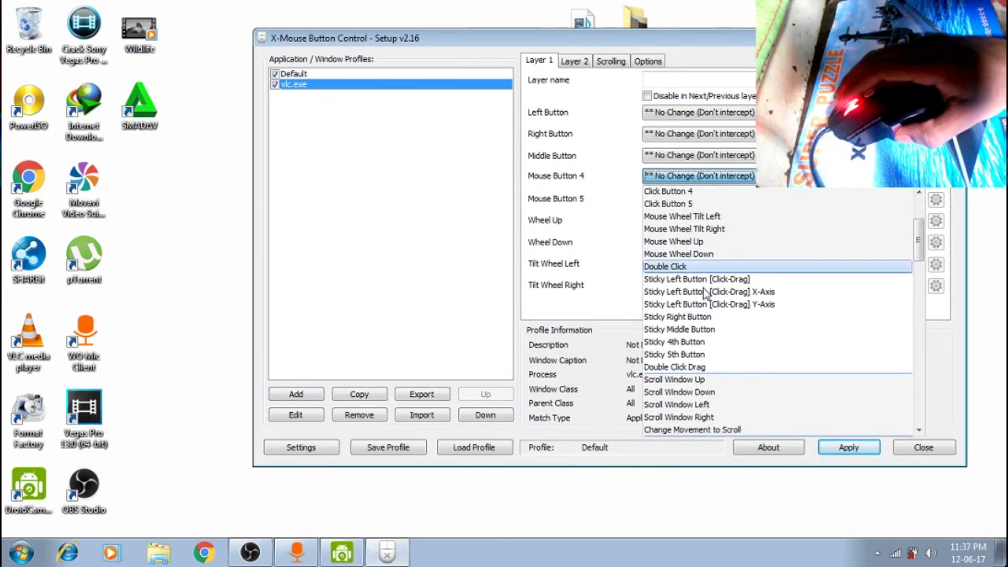
scroll(709, 268, up, 5)
scroll(708, 264, up, 1)
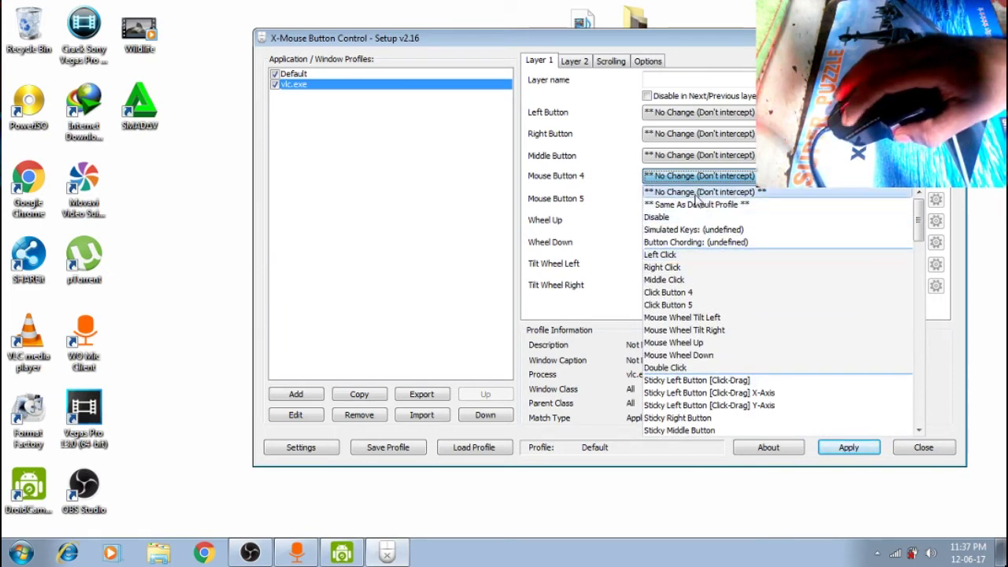
click(702, 206)
click(703, 202)
scroll(709, 236, up, 3)
click(714, 219)
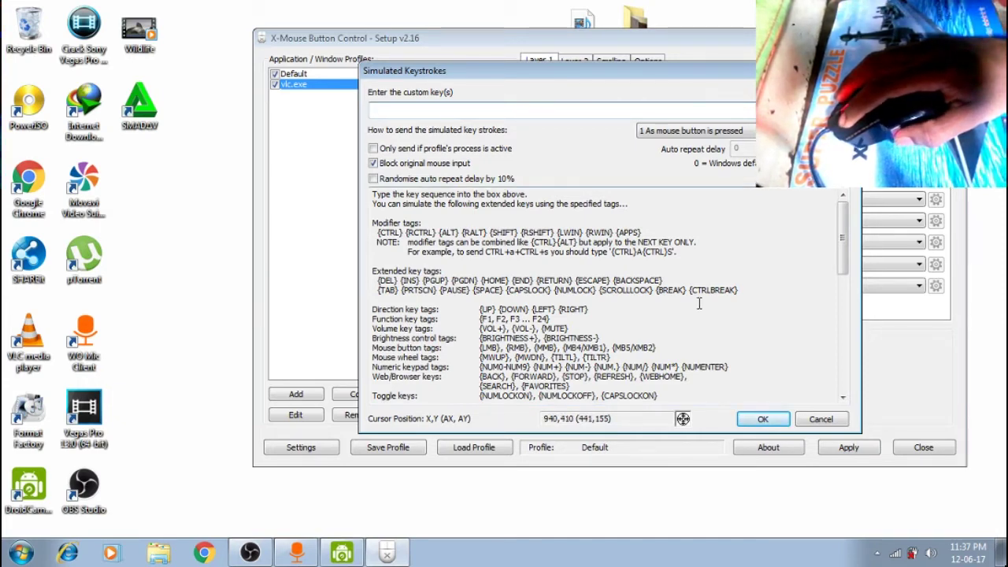
click(761, 418)
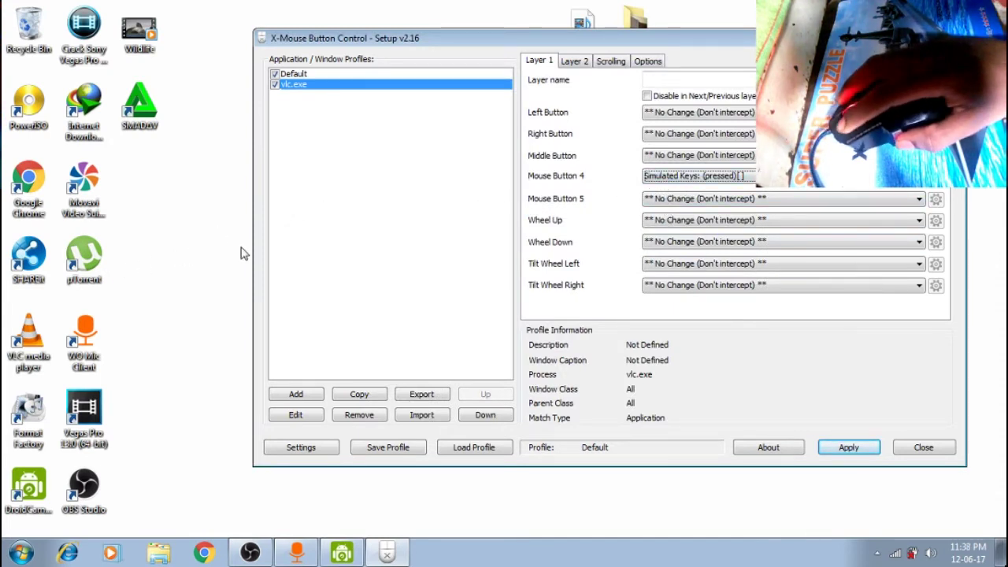
click(843, 447)
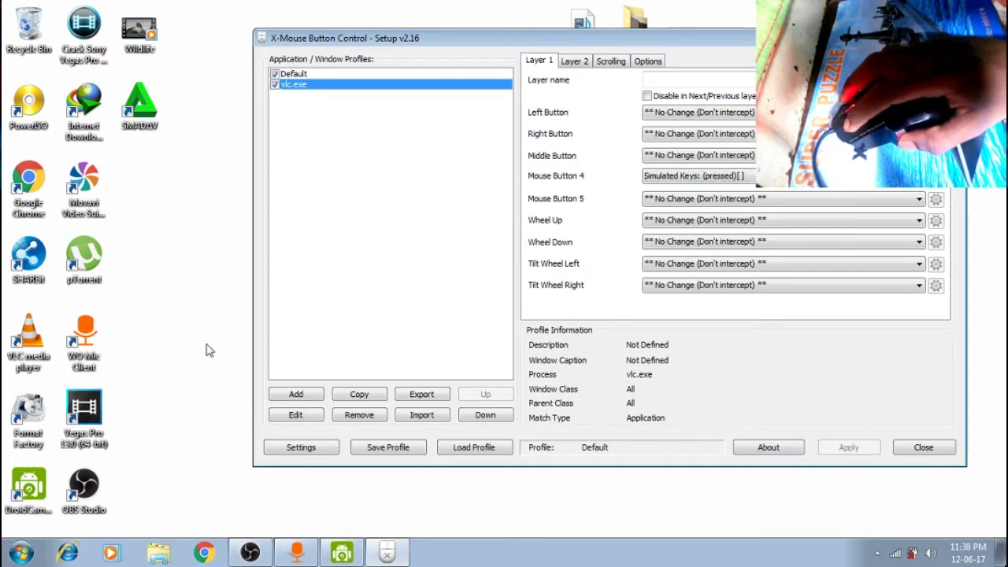
Open the Wildlife video on the desktop with VLC media player.
click(130, 46)
right_click(130, 43)
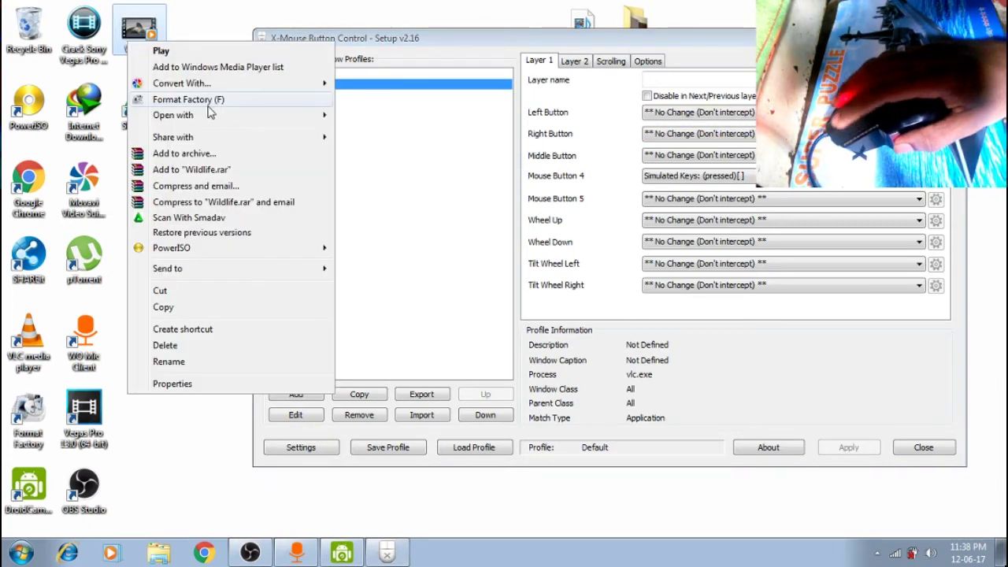
mouse_move(243, 117)
click(386, 110)
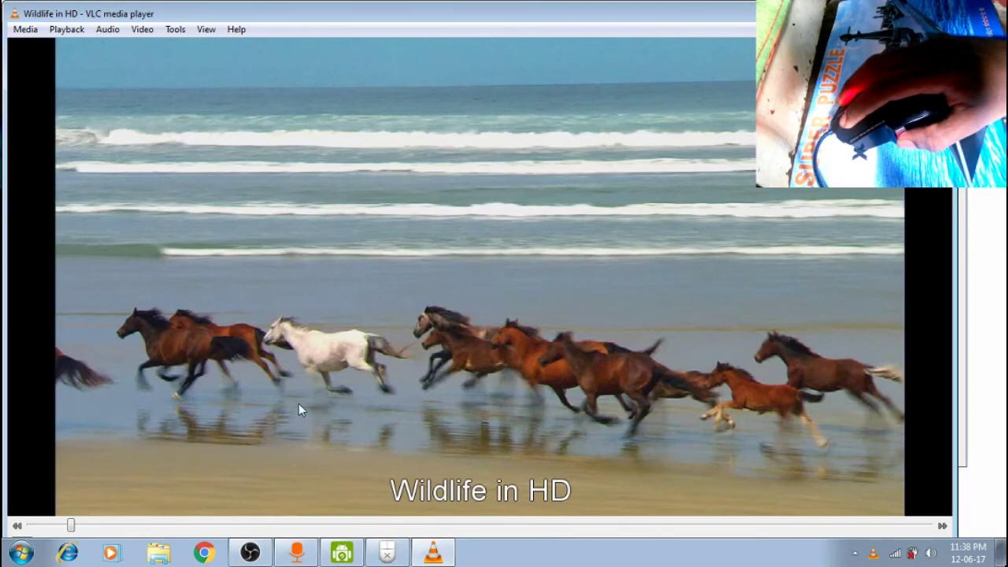
Maximize VLC, pause and resume the Wildlife in HD video, then close the player.
drag(535, 22, 574, 1)
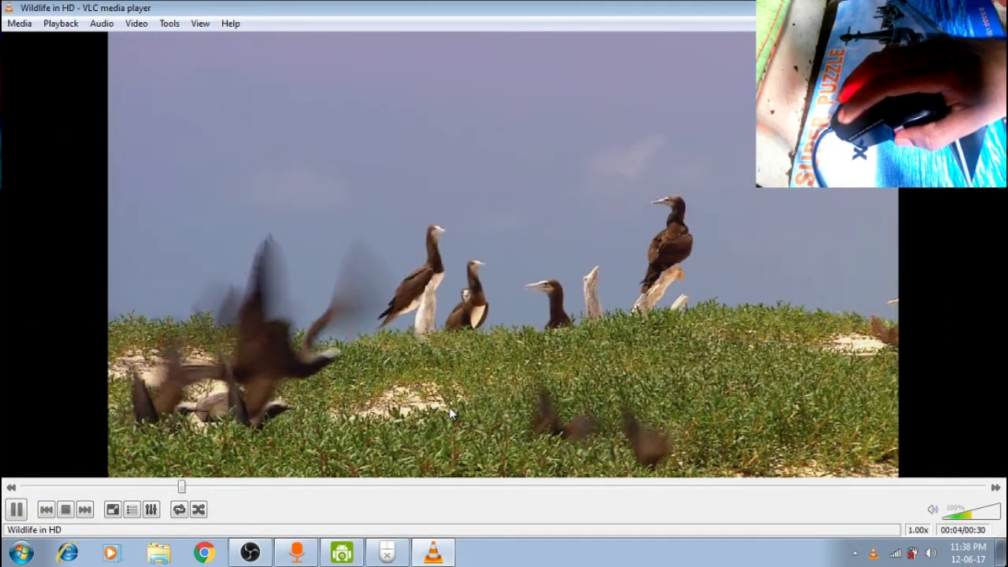
key(space)
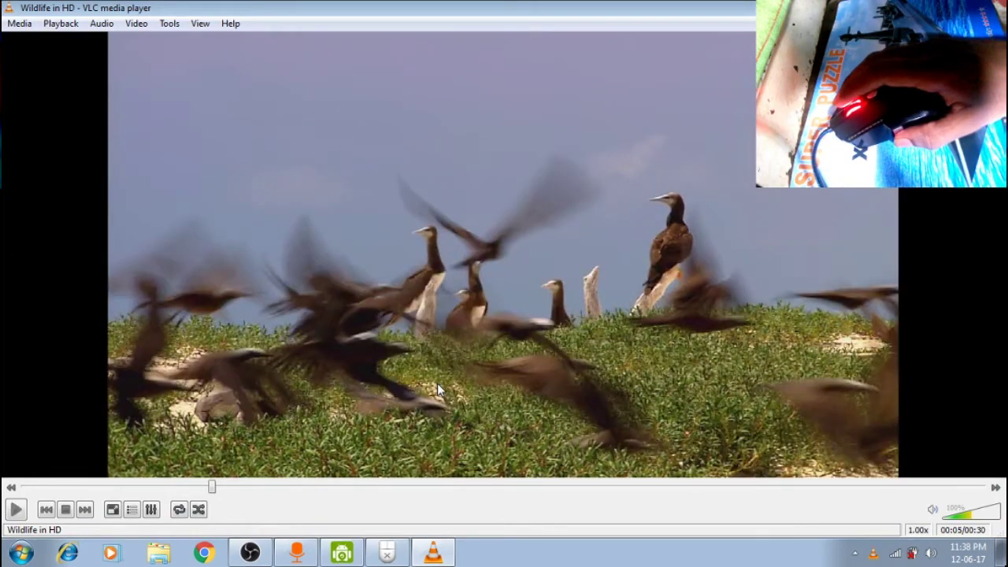
key(space)
key(space)
key(space)
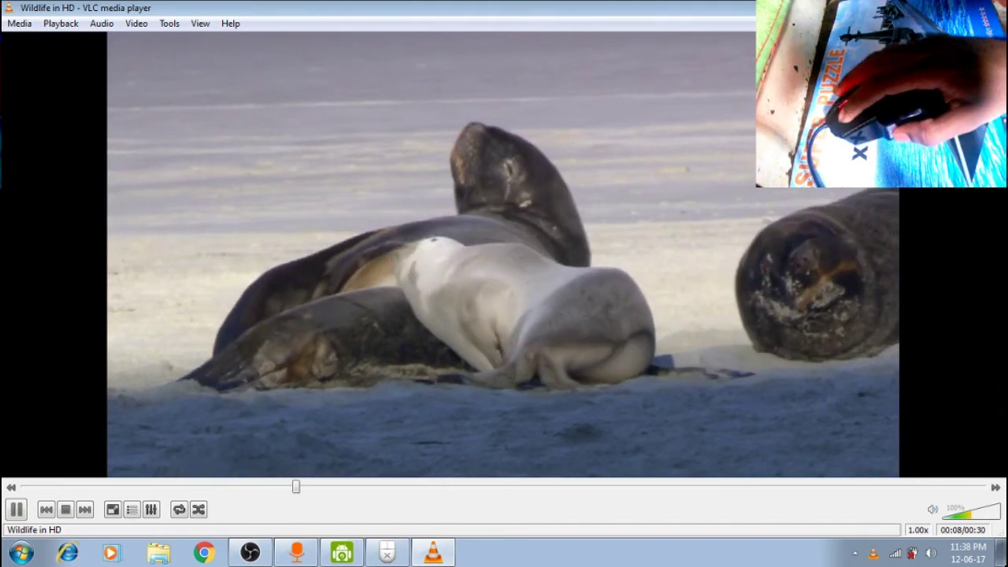
key(alt+F4)
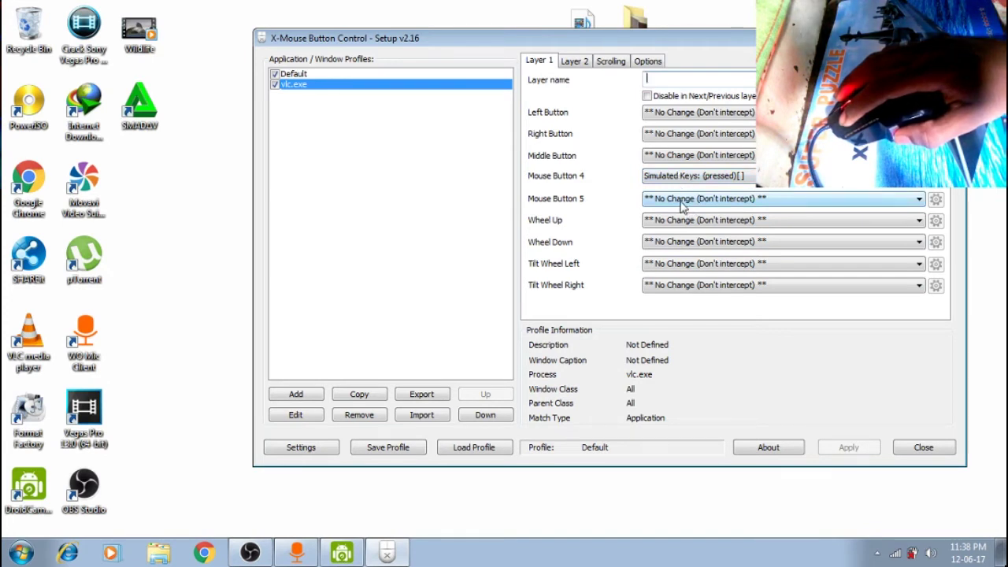
Open the Right Button action list and dismiss it without changing the action.
click(700, 136)
click(701, 138)
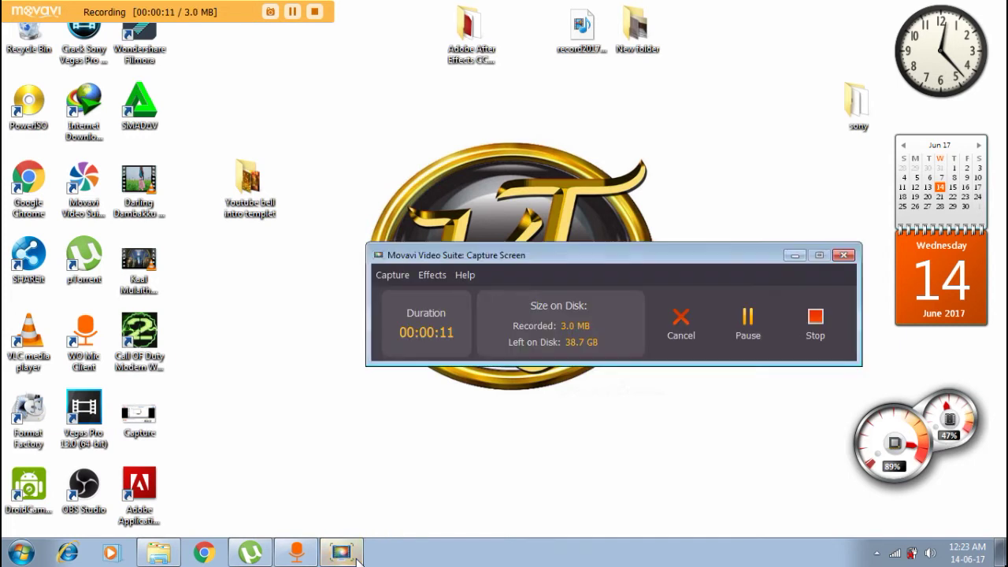
Reopen X-Mouse Button Control's Setup window from the hidden tray icons.
click(876, 552)
right_click(878, 467)
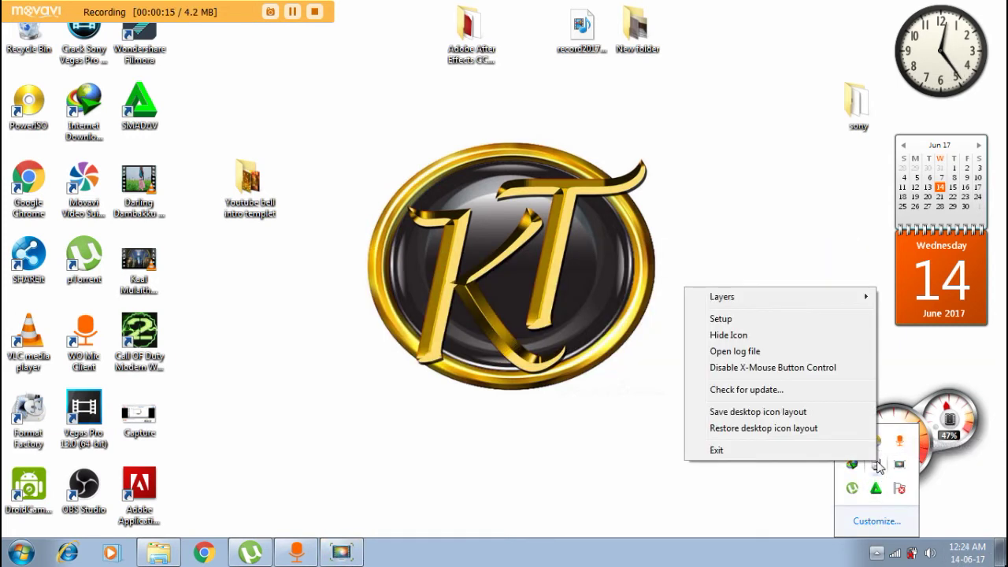
click(796, 322)
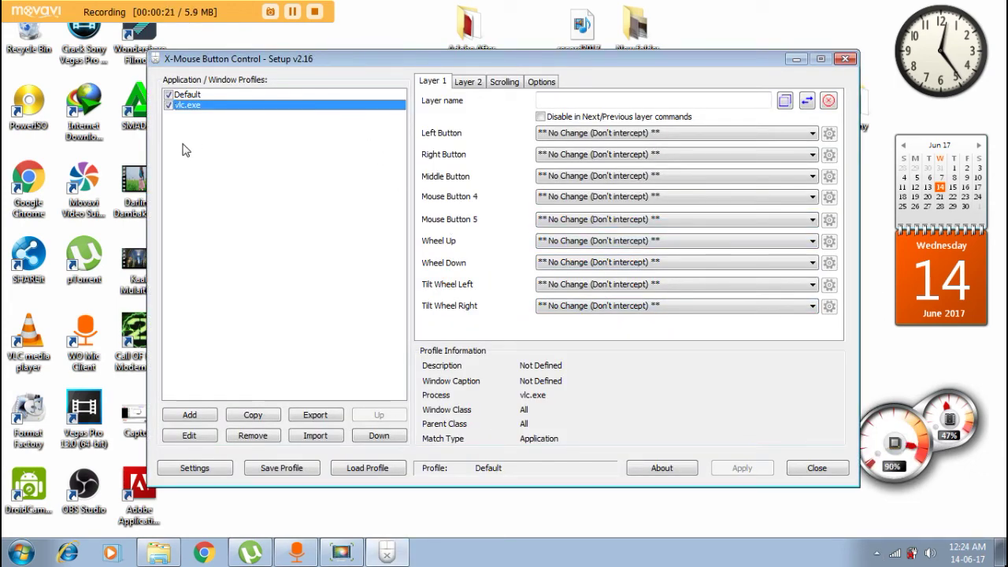
Add an application profile for iw4sp.exe from the Call of Duty Modern Warfare 2 shortcut.
click(206, 414)
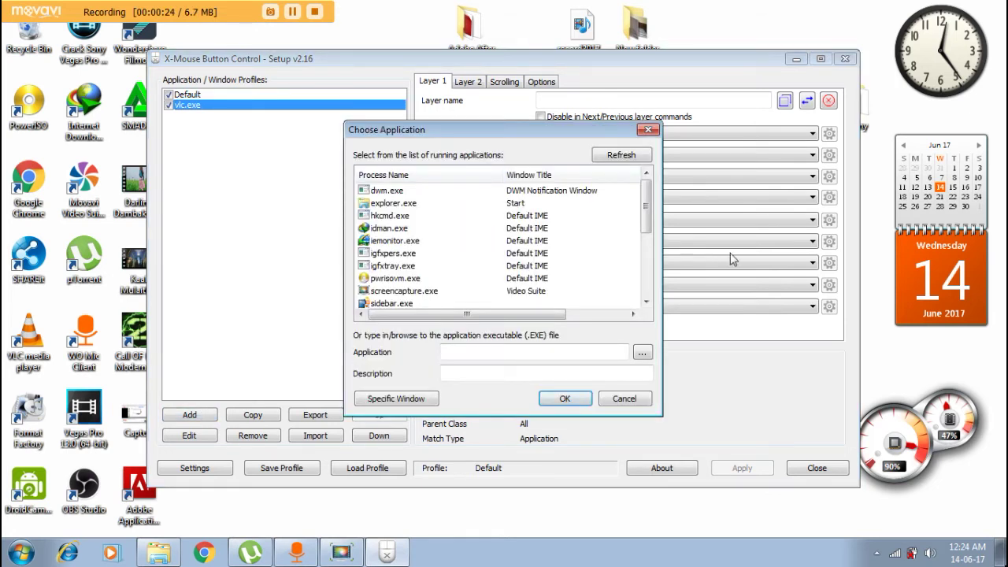
click(646, 218)
drag(646, 218, 646, 195)
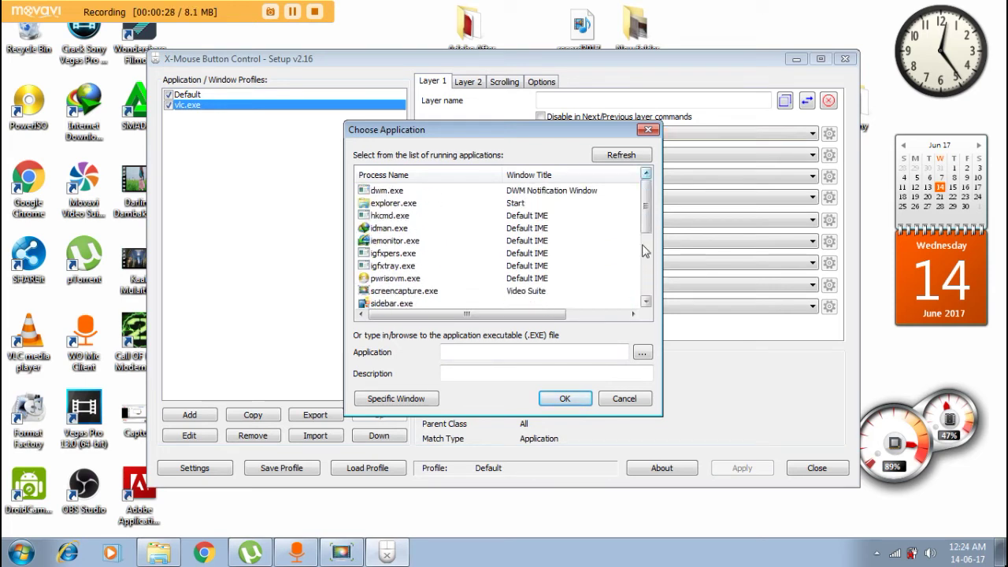
click(643, 353)
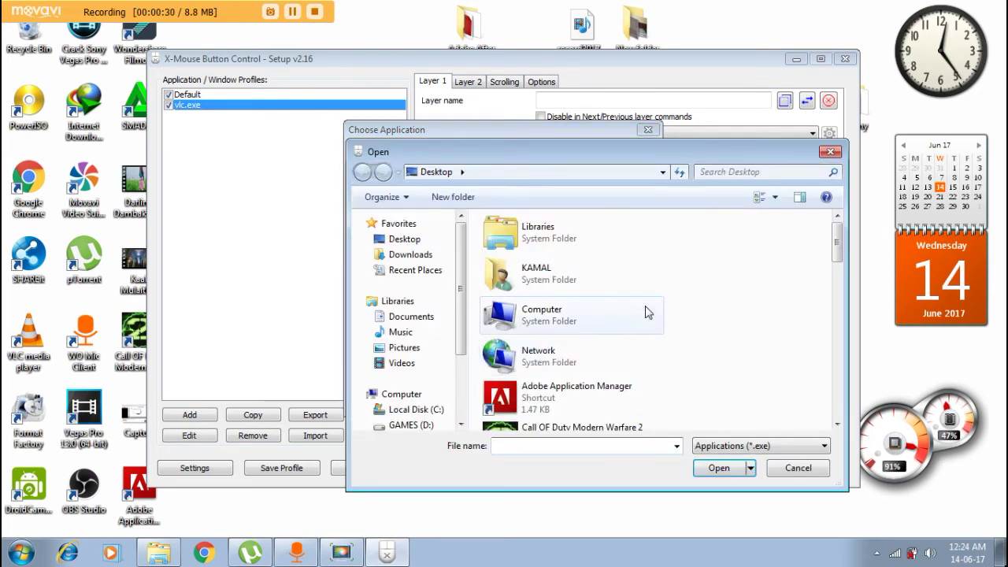
drag(837, 248, 843, 274)
click(569, 261)
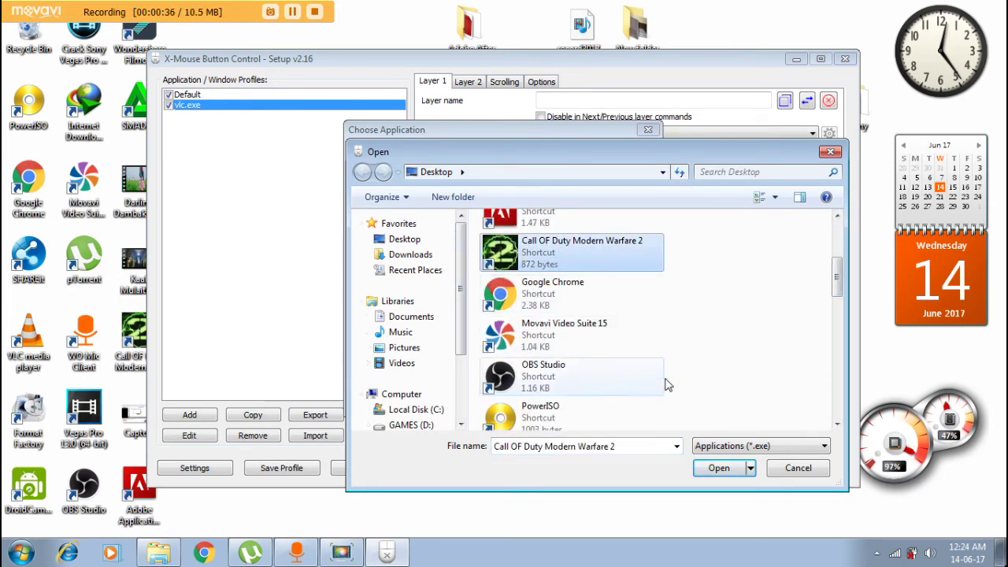
click(708, 468)
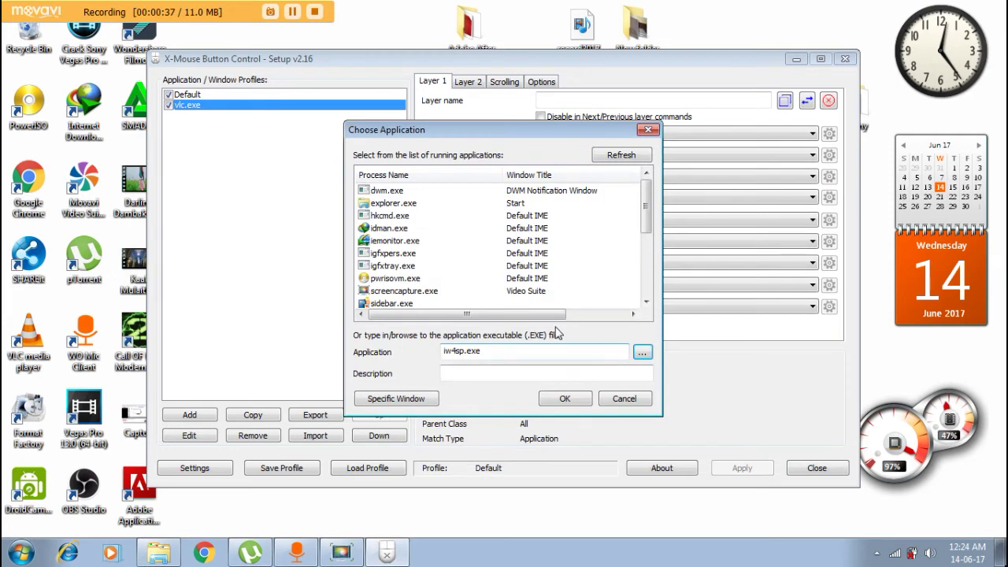
click(566, 399)
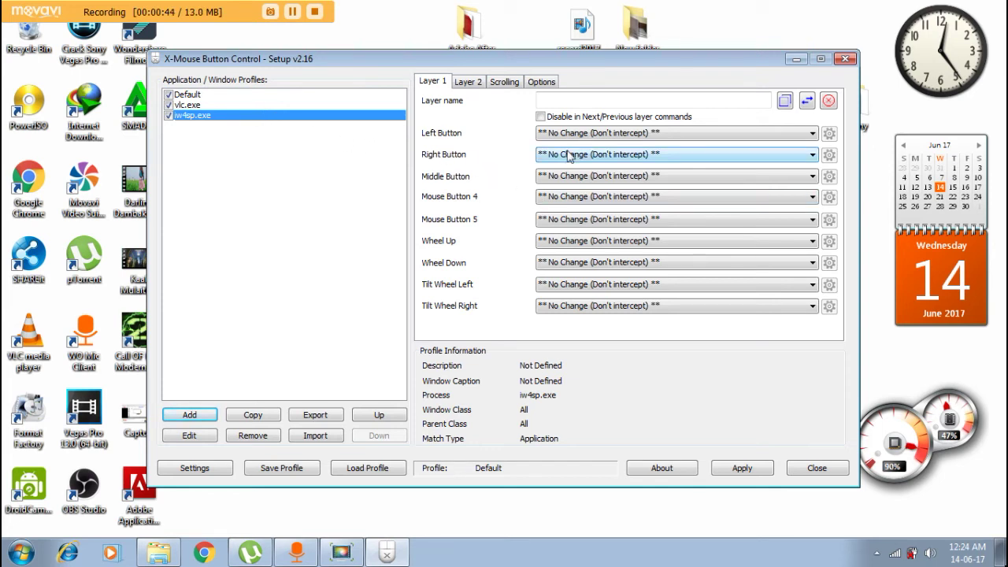
Compare the vlc.exe and iw4sp.exe profiles, keep iw4sp.exe enabled and selected, and list Mouse Button 4's actions.
click(312, 105)
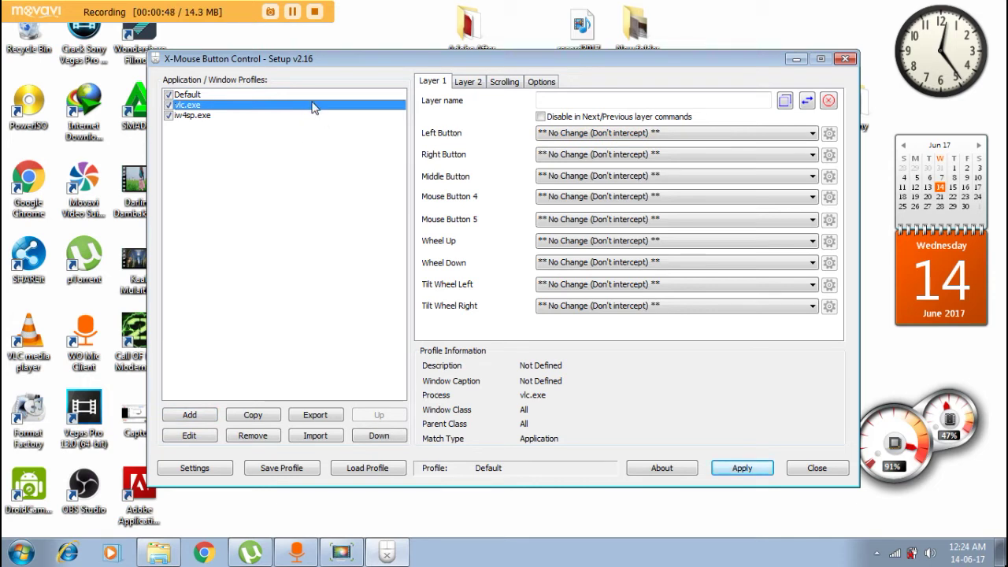
click(242, 116)
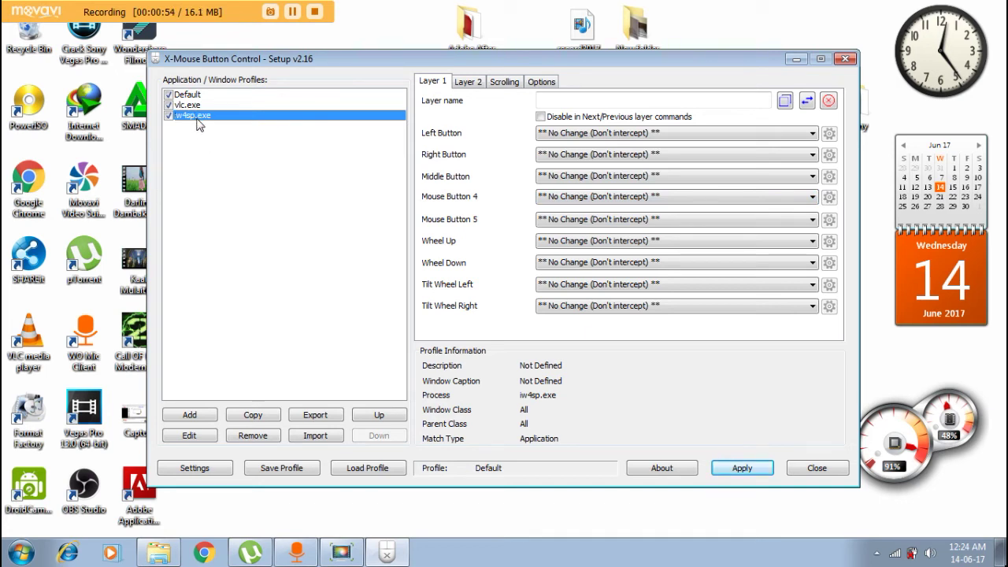
click(267, 107)
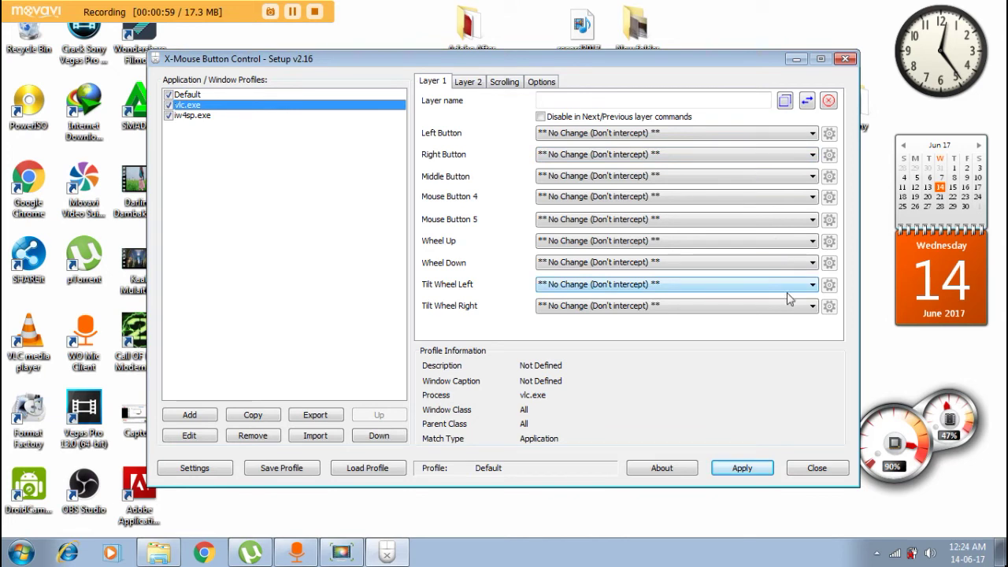
click(168, 116)
click(202, 116)
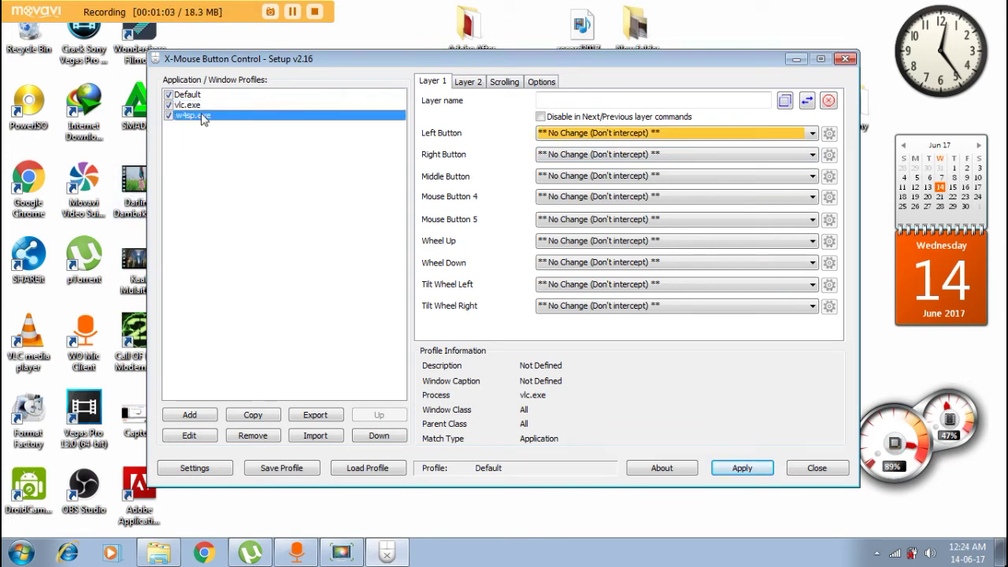
click(668, 198)
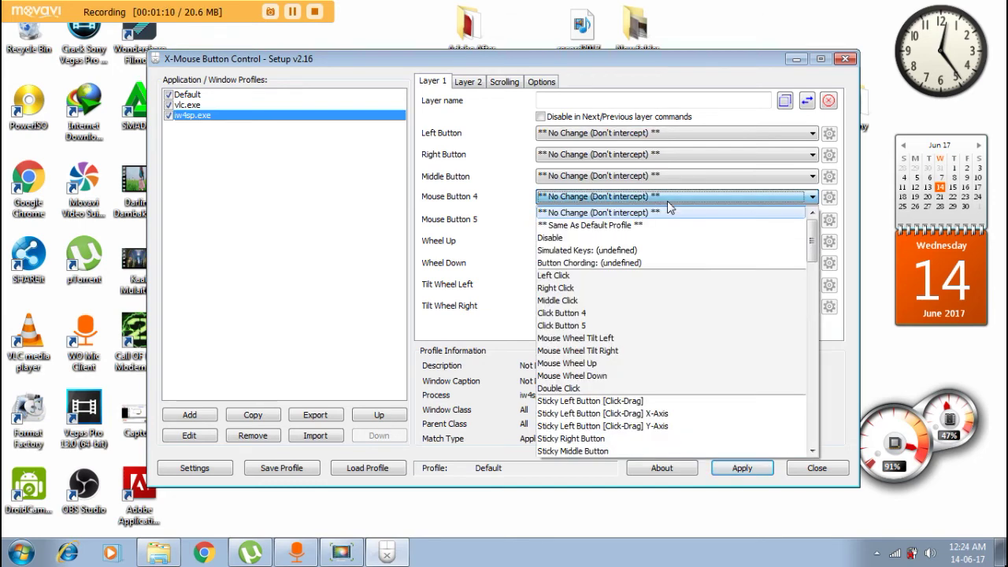
Map Mouse Button 4 in iw4sp.exe to simulated key r.
click(681, 259)
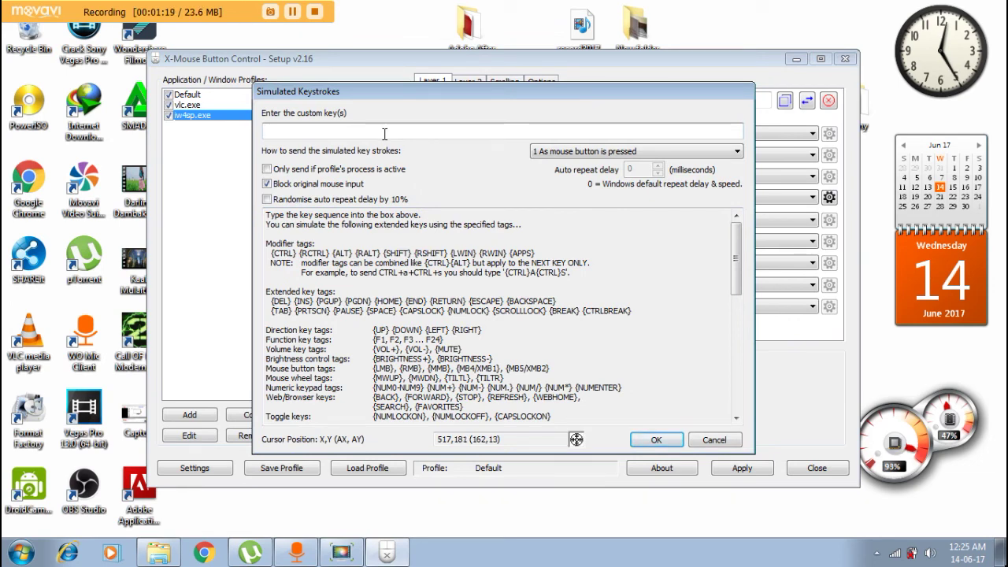
text(r)
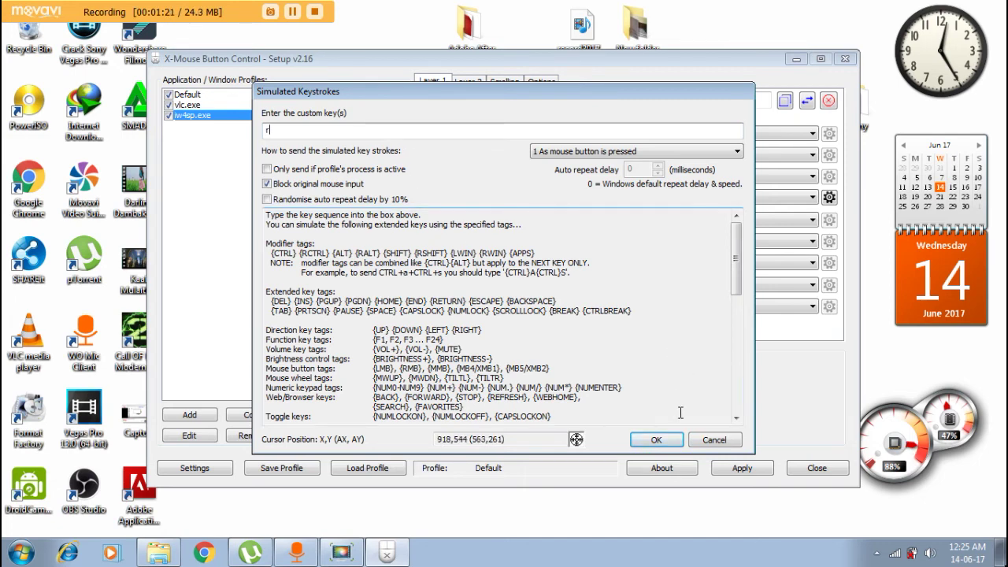
click(666, 441)
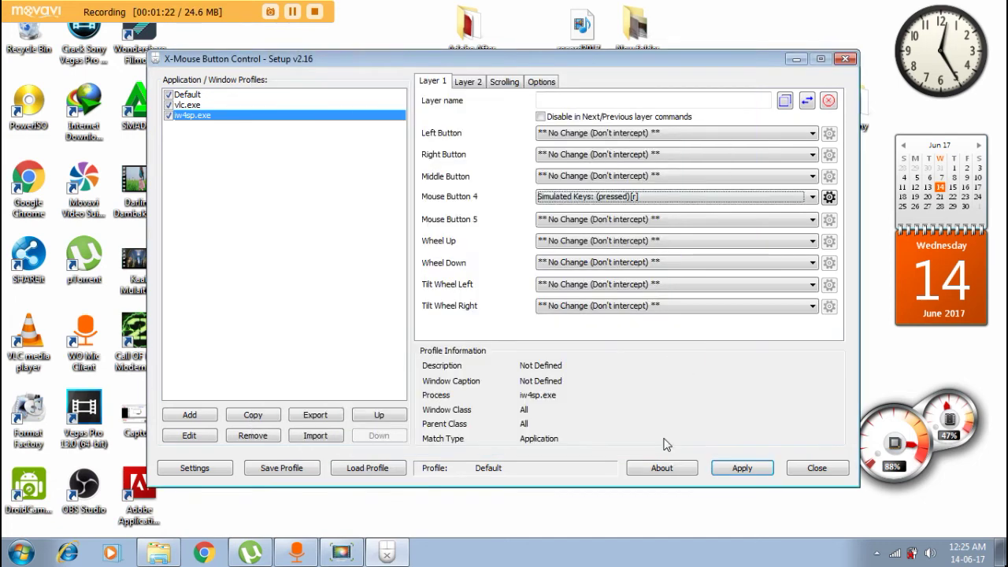
Map Mouse Button 5 to simulated key 1 and apply both mappings.
click(675, 225)
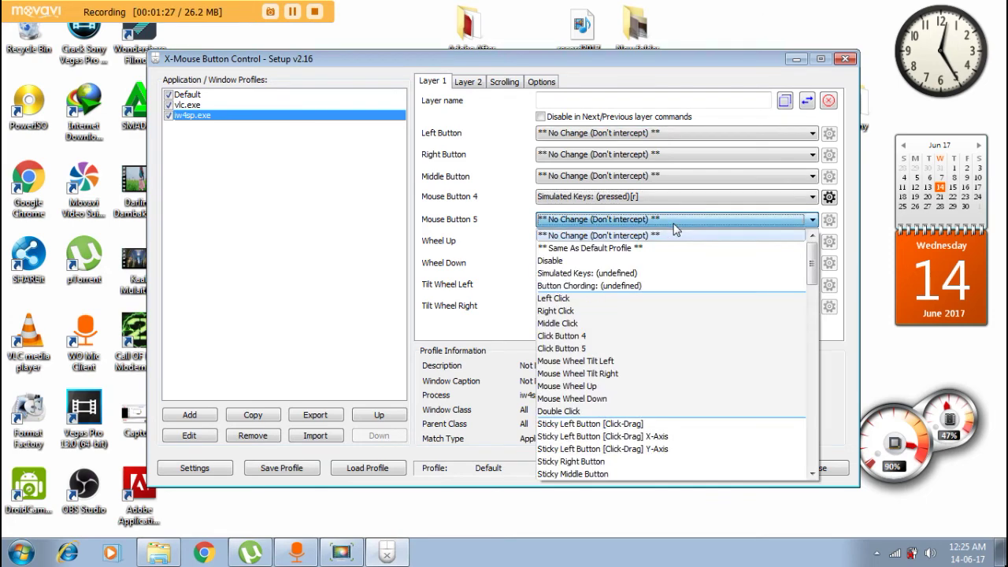
click(675, 273)
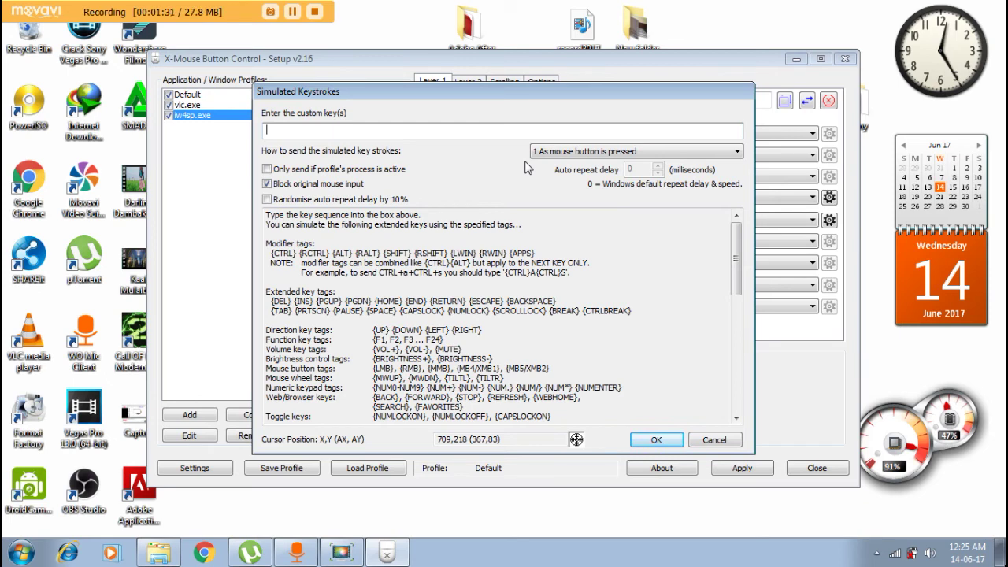
text(1)
click(657, 440)
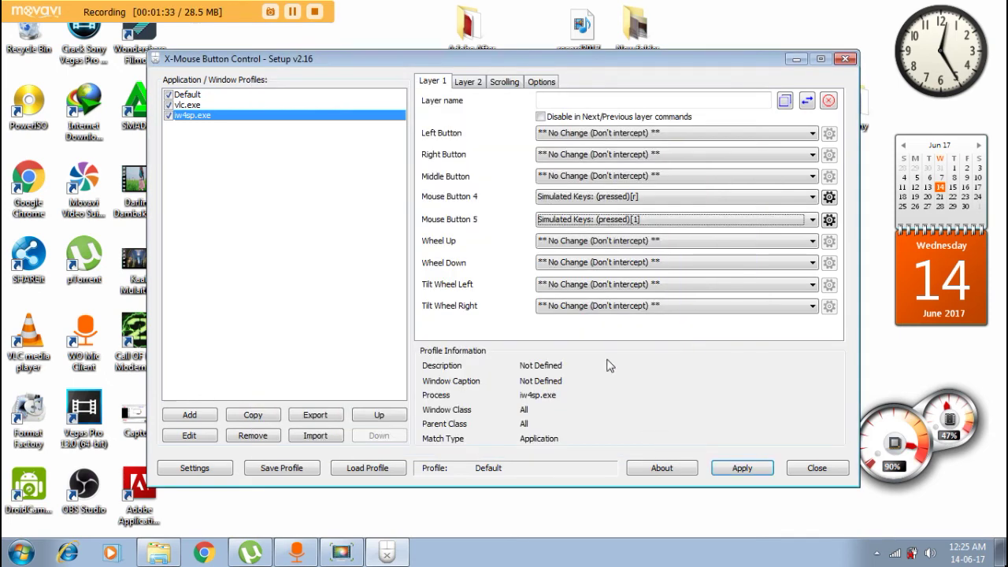
click(734, 472)
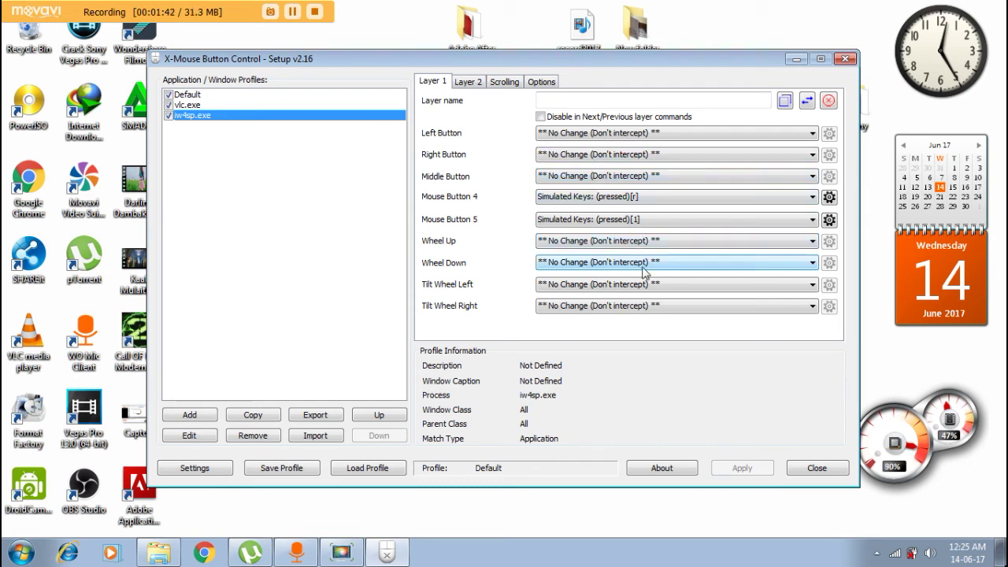
click(200, 106)
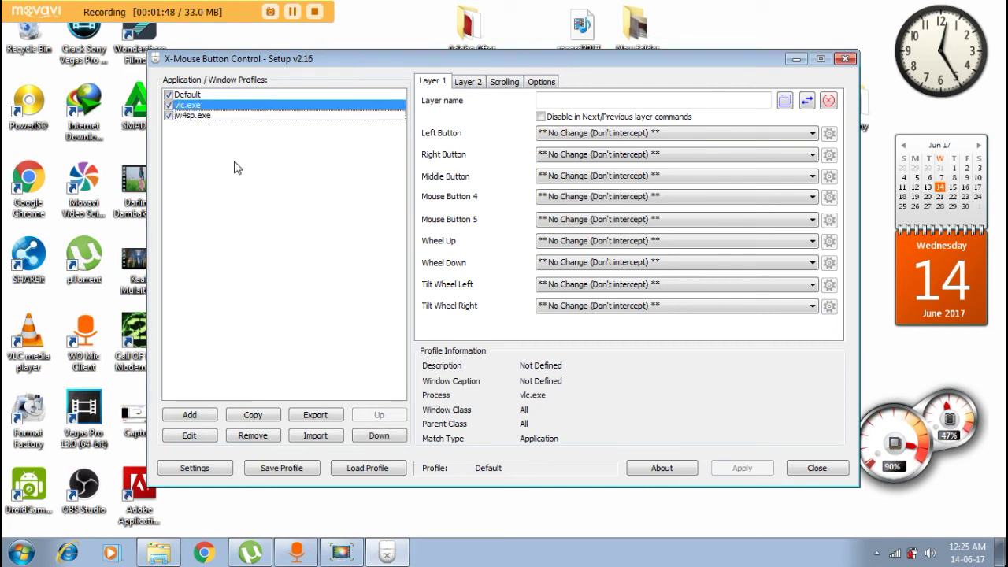
click(203, 117)
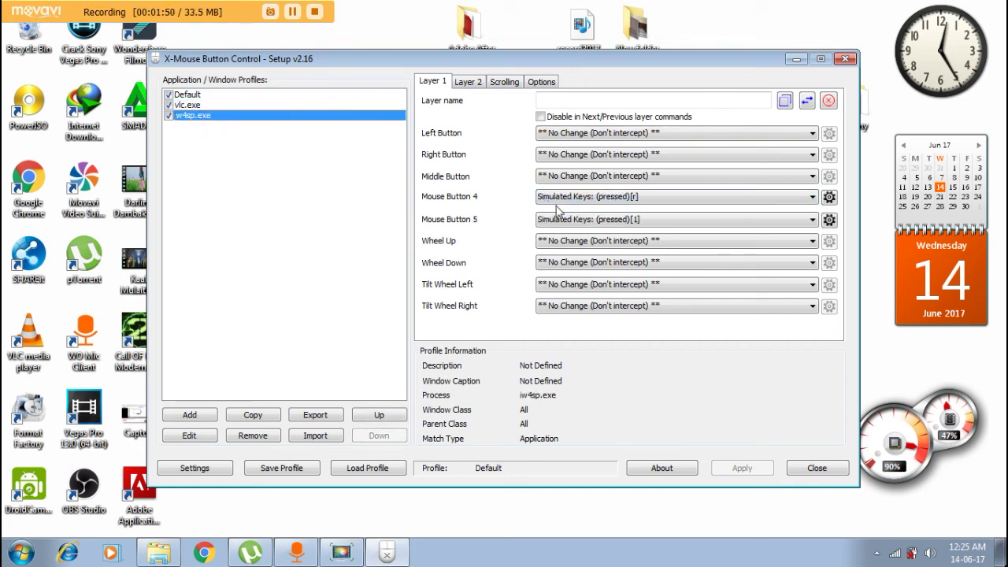
click(302, 104)
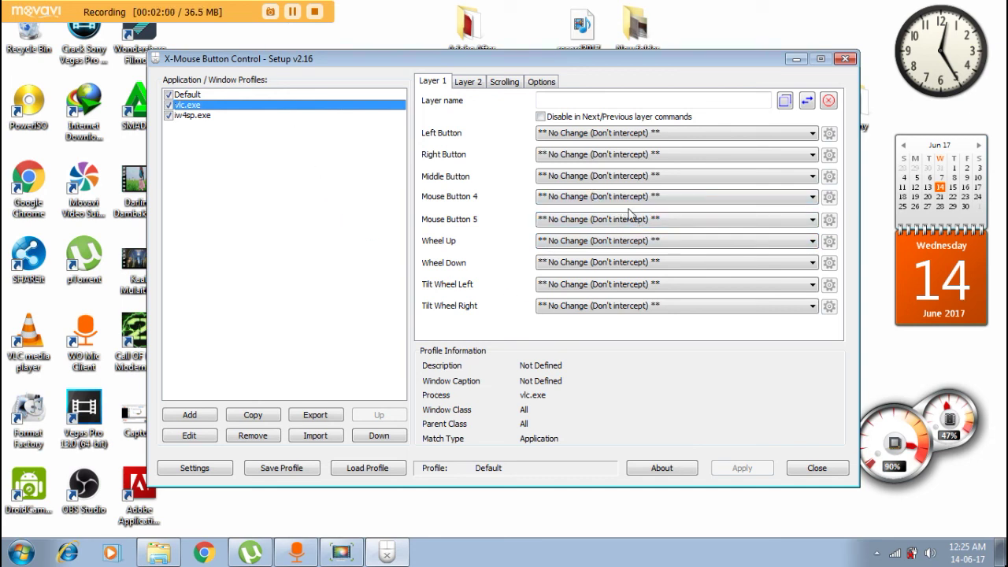
click(185, 118)
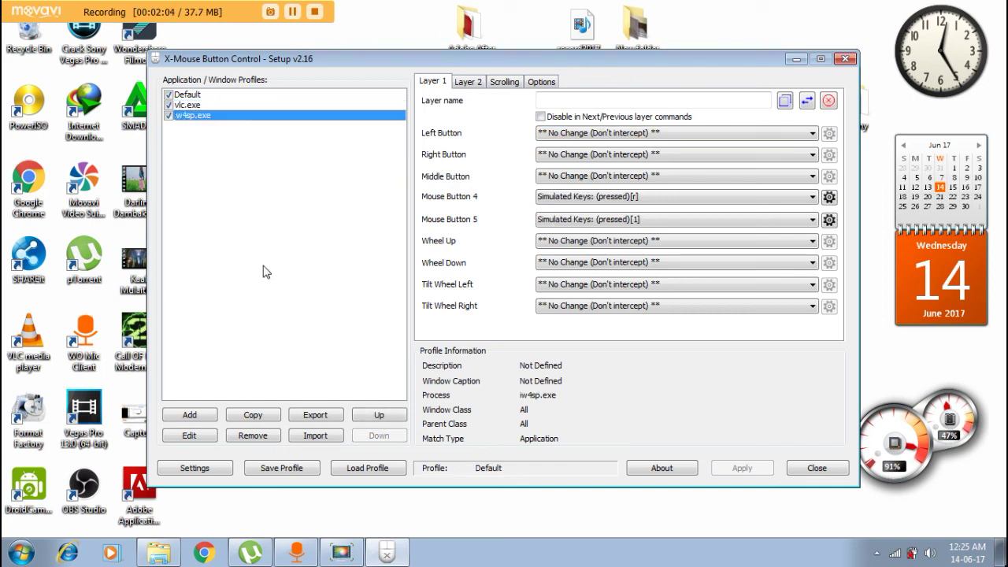